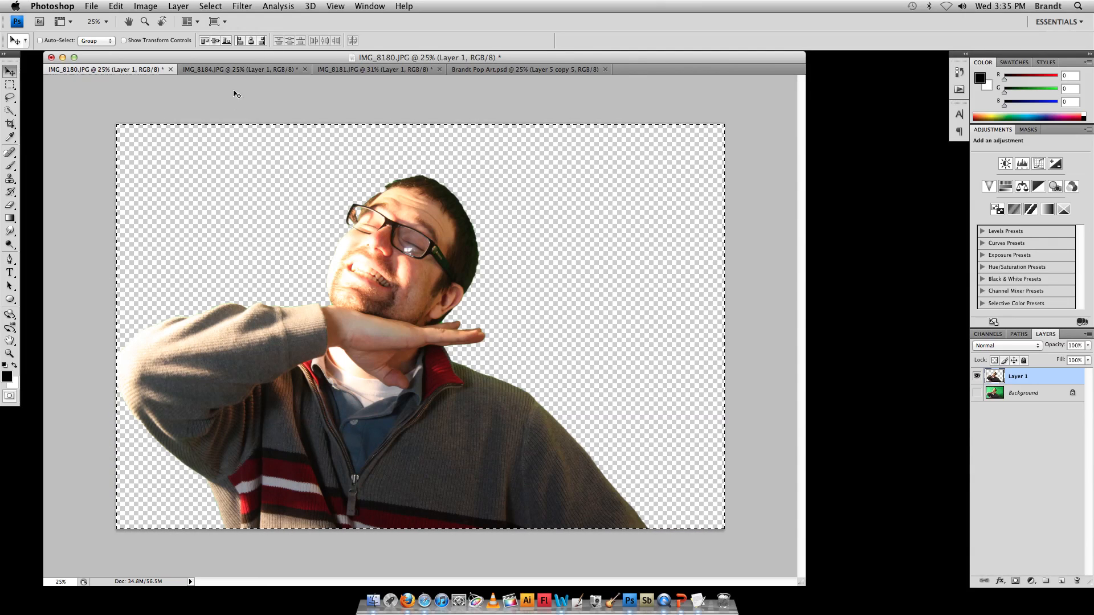
# Step: Review the open IMG_8184.JPG and IMG_8181.JPG cut-outs, then select the entire canvas of IMG_8184.JPG
pyautogui.click(237, 70)
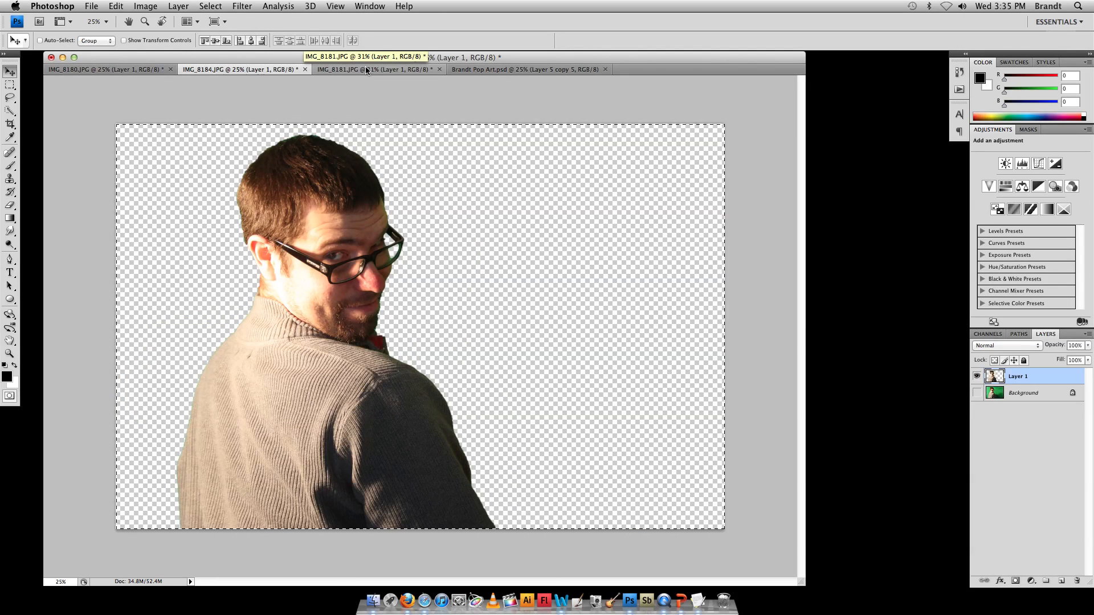
pyautogui.click(366, 69)
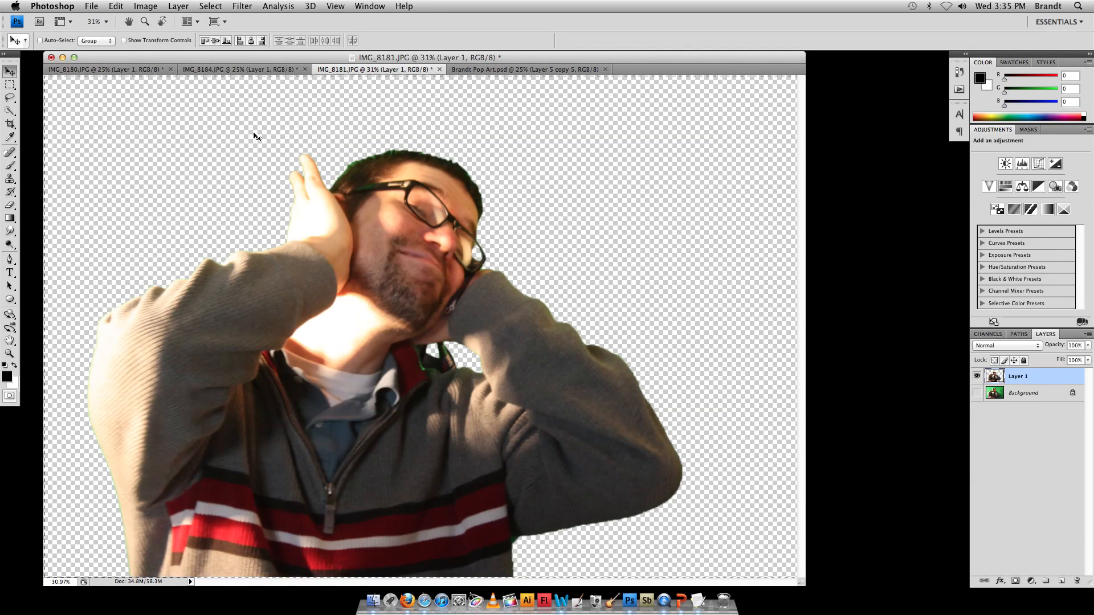
pyautogui.click(261, 70)
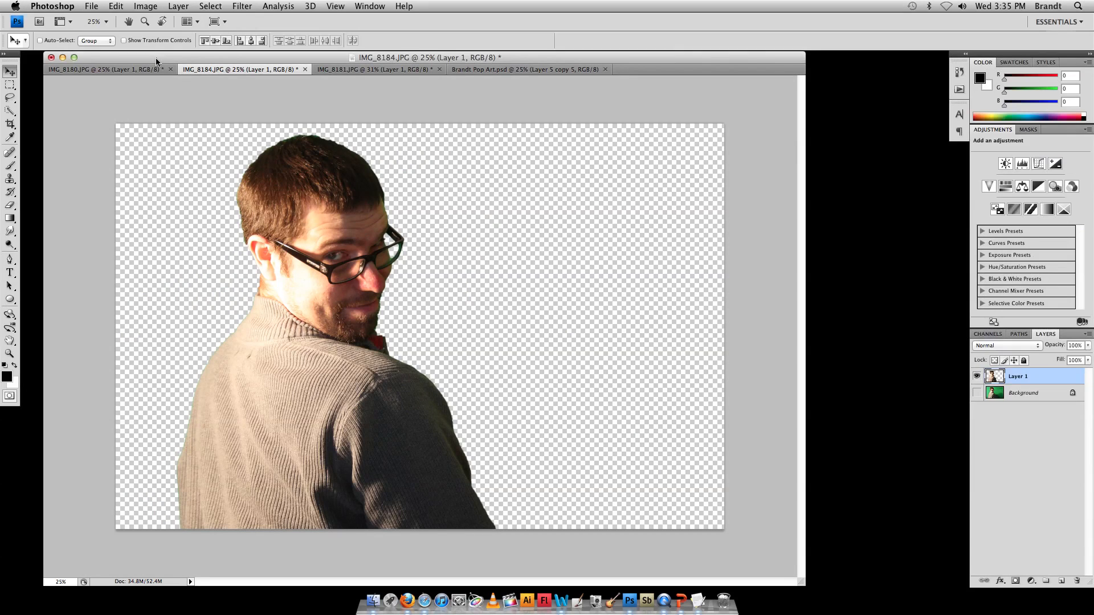
pyautogui.press('super+a')
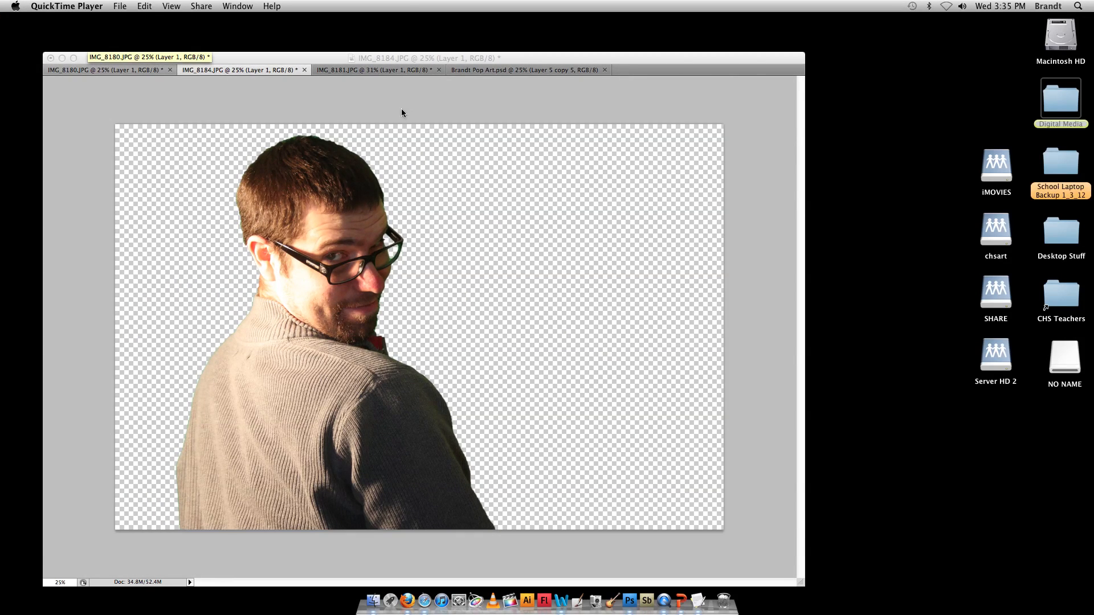
pyautogui.click(312, 56)
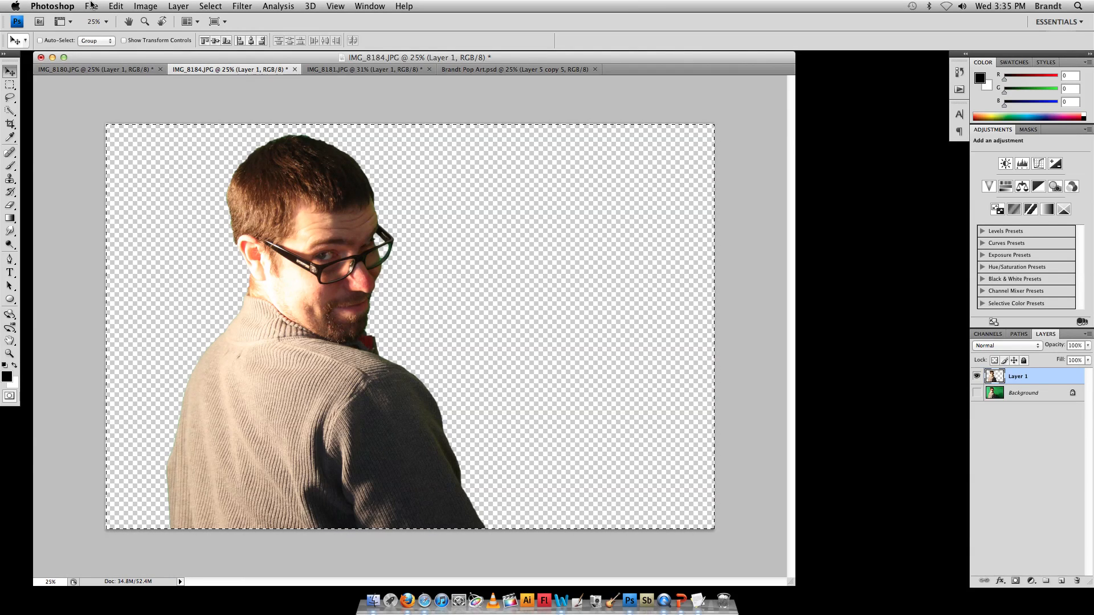
# Step: Set up a new document from the U.S. Paper preset, 17 inches wide by 11 inches high at 300 pixels/inch
pyautogui.click(92, 6)
pyautogui.click(94, 21)
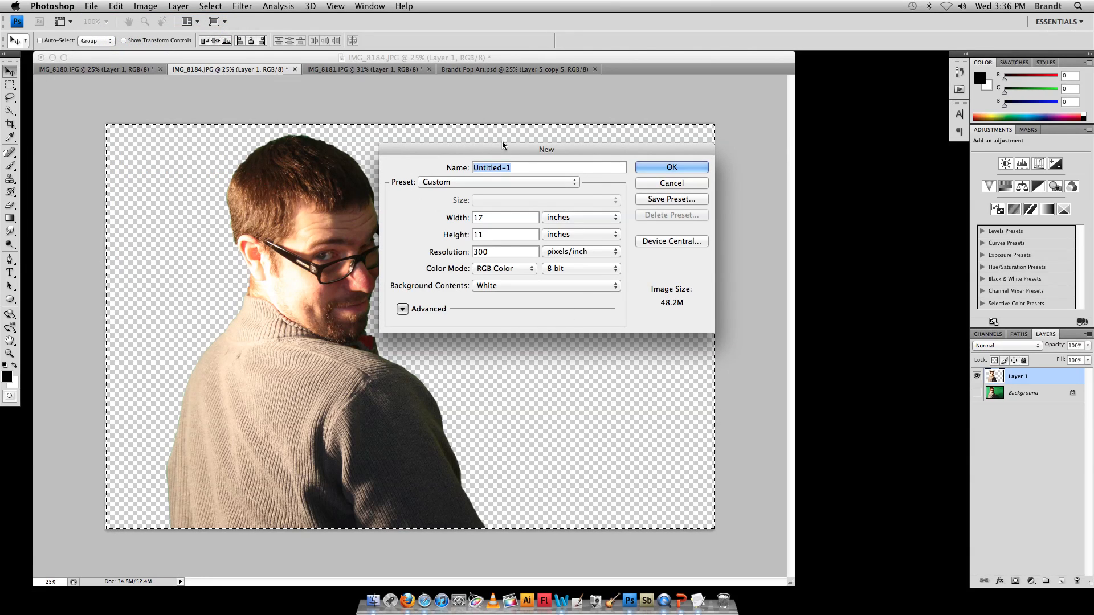
pyautogui.click(500, 181)
pyautogui.click(455, 58)
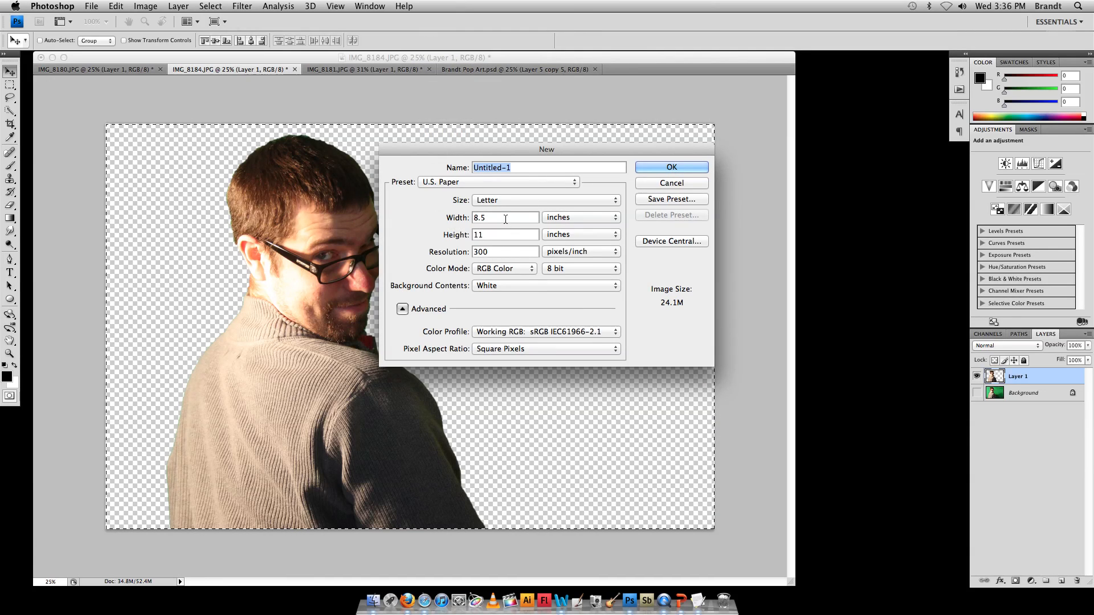
pyautogui.click(555, 218)
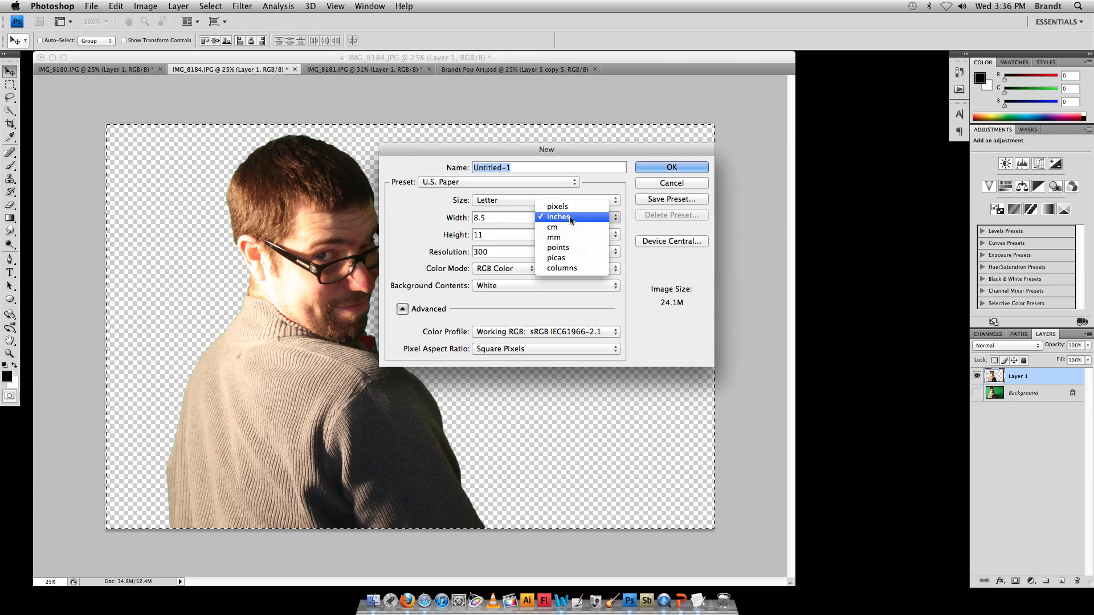
pyautogui.click(569, 216)
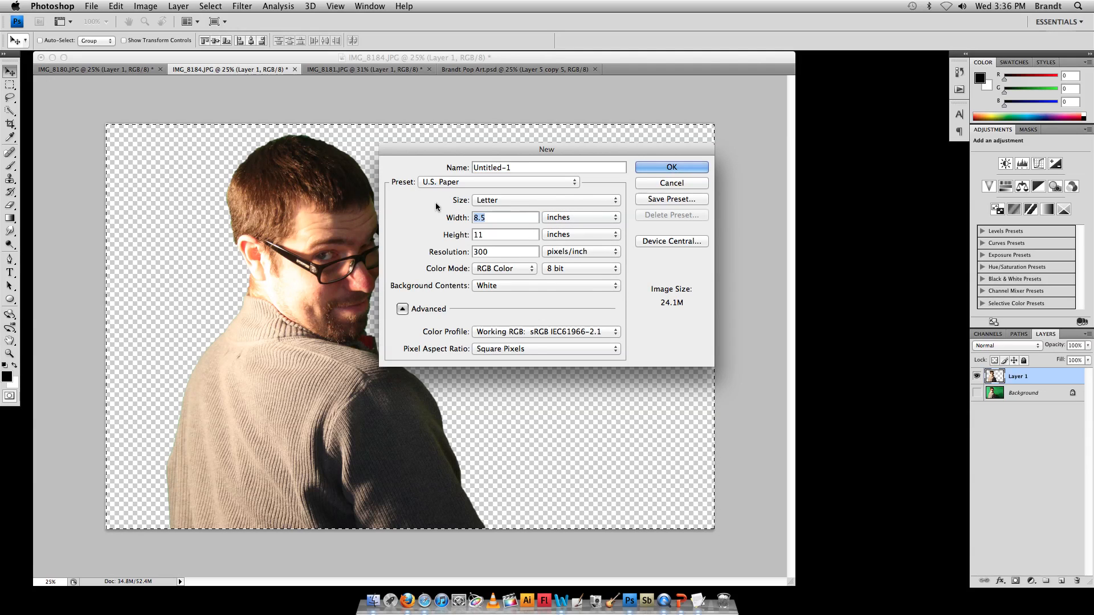
pyautogui.write('17')
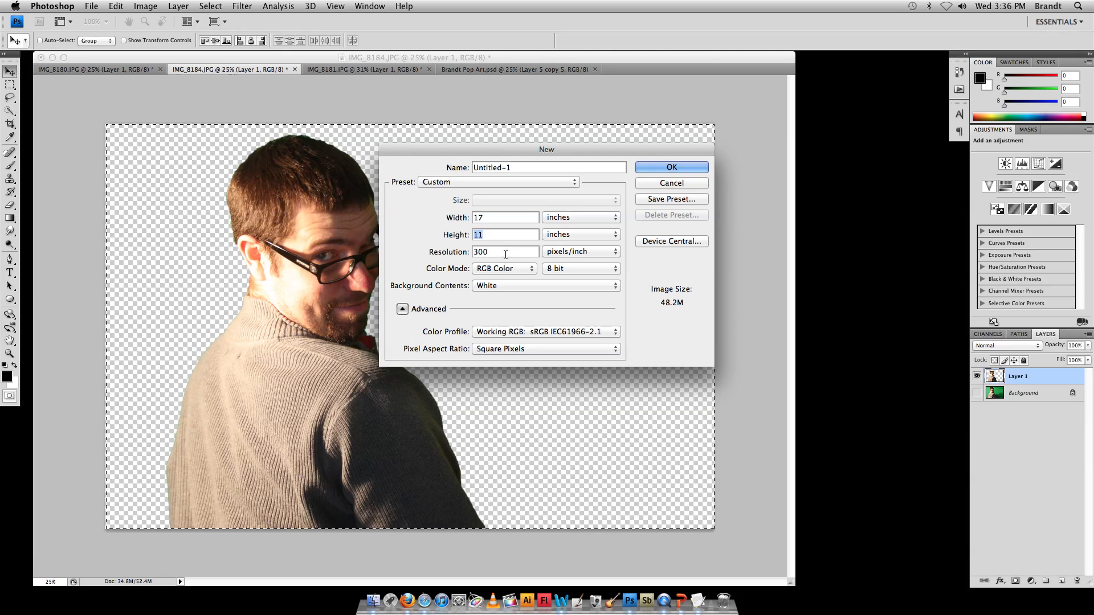
pyautogui.doubleClick(480, 252)
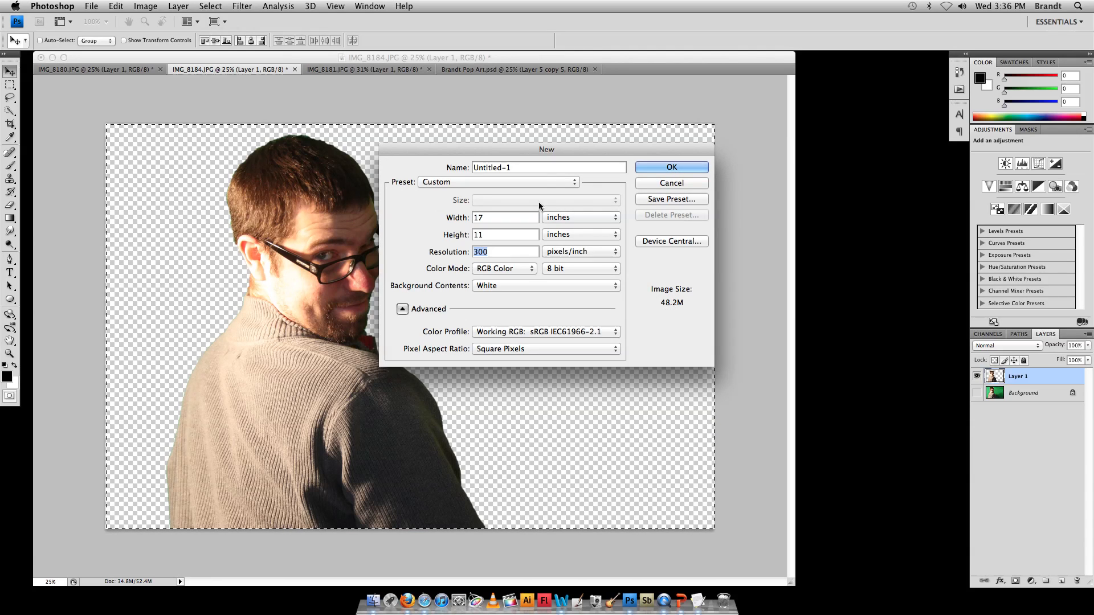
# Step: Name the new document with the artist's name followed by "Pop Art Self Portrait" and create it
pyautogui.moveTo(537, 169); pyautogui.dragTo(388, 113)
pyautogui.write('Bra')
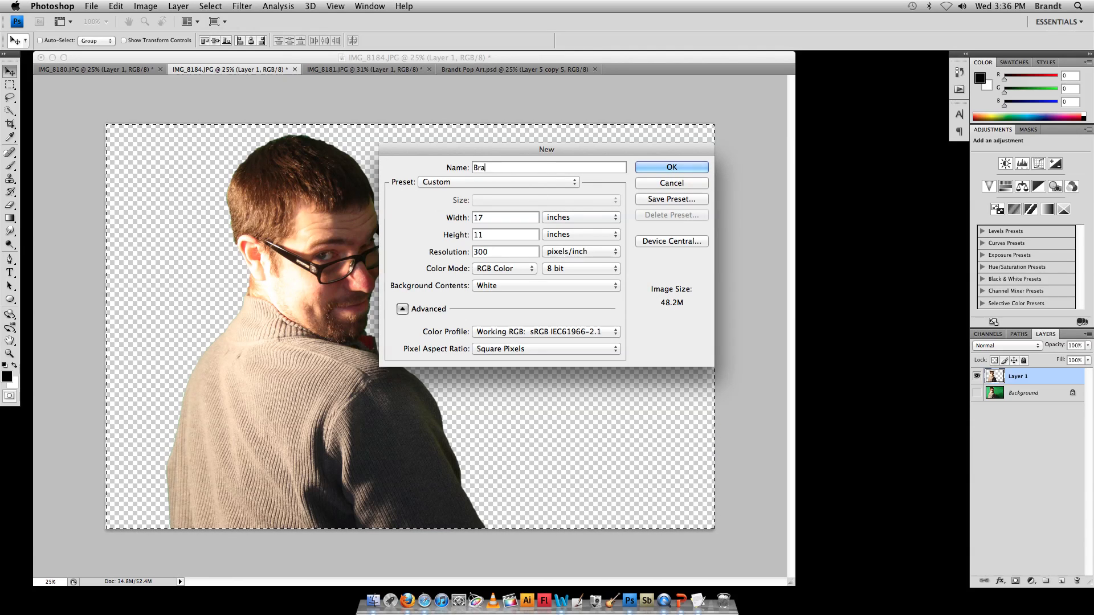
pyautogui.write('ndt Pop Ar')
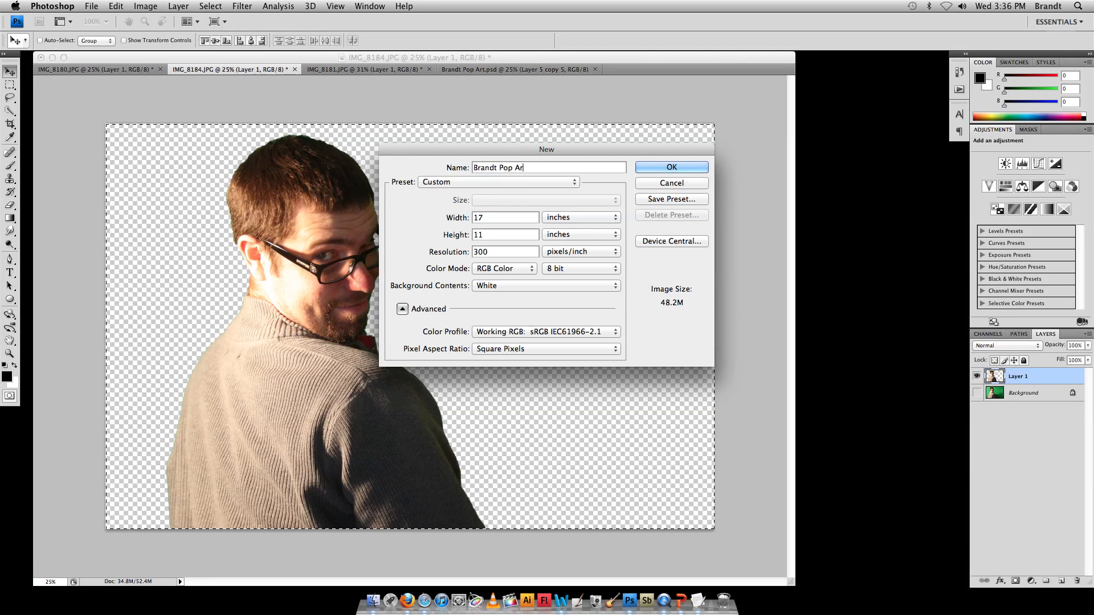
pyautogui.write('t Self Portrait')
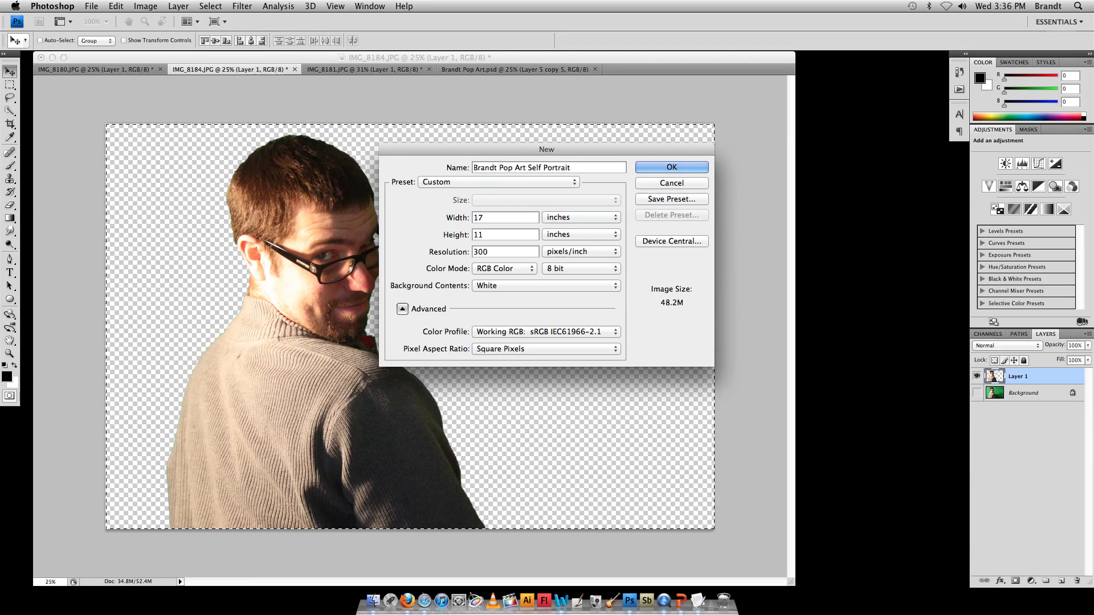
pyautogui.press('Return')
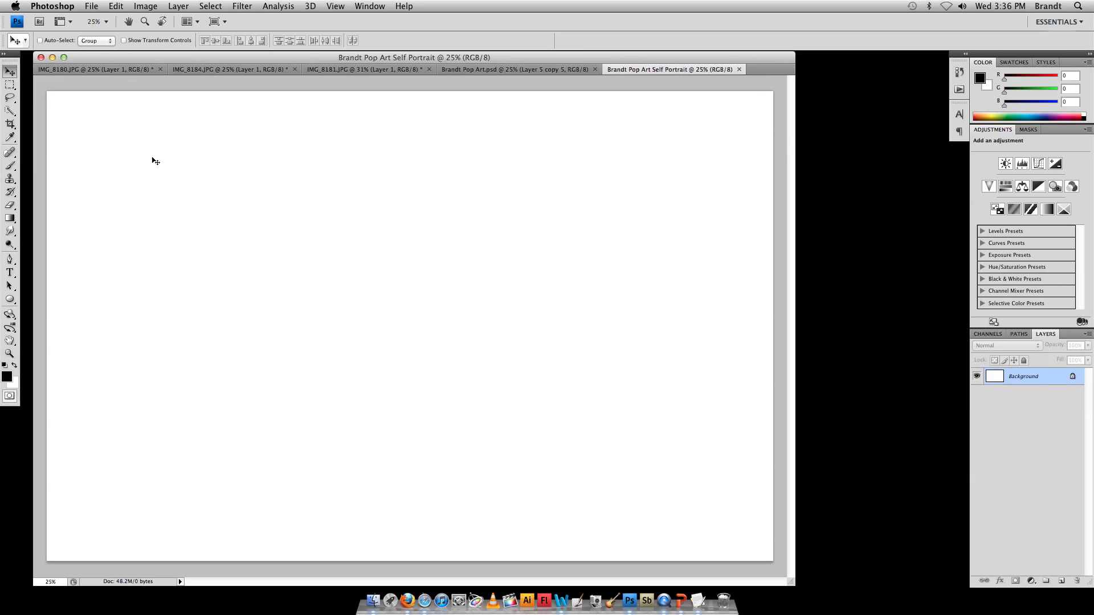
# Step: Copy the cut-out figure from IMG_8180.JPG and paste it into the new Pop Art Self Portrait document
pyautogui.click(111, 69)
pyautogui.press('super+c')
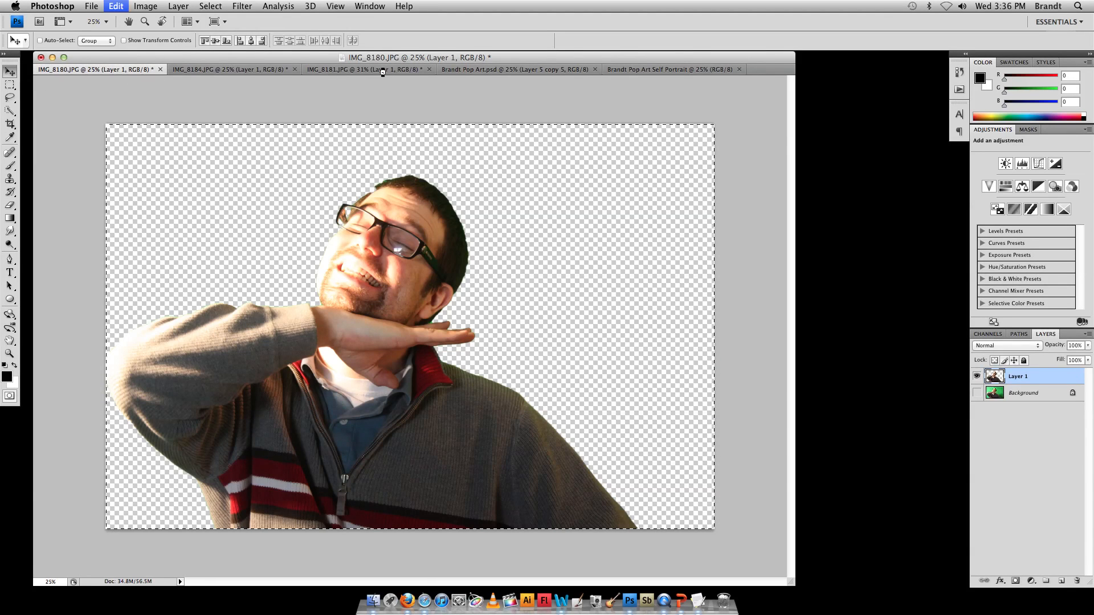
pyautogui.click(642, 69)
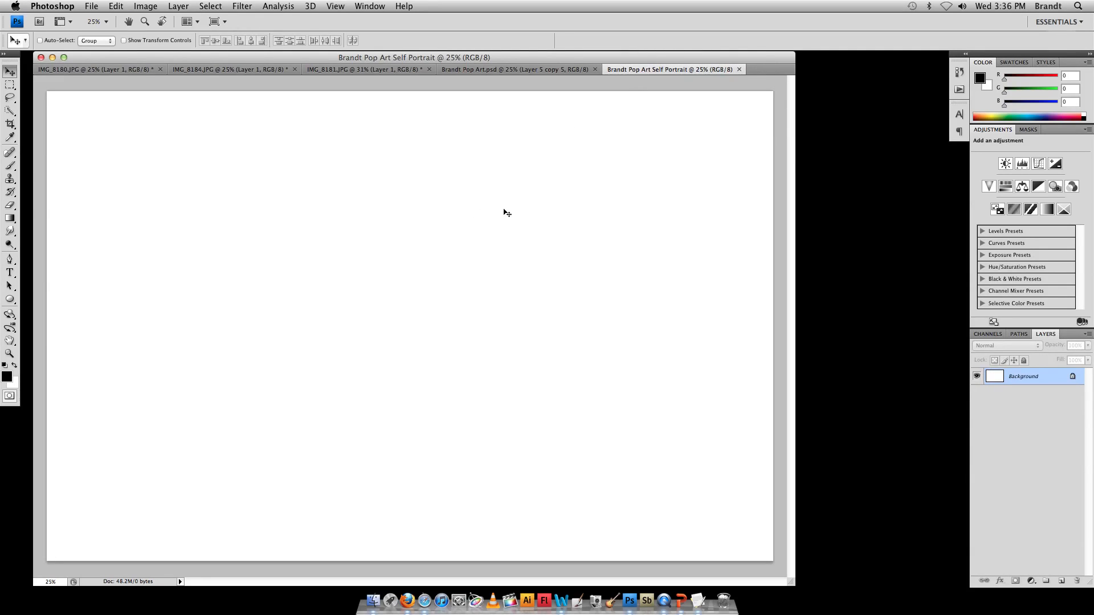
pyautogui.press('super+v')
# Step: Move the pasted figure to the canvas's bottom edge and scale it proportionally to 52.4% near the lower-right corner
pyautogui.moveTo(424, 325); pyautogui.dragTo(505, 380)
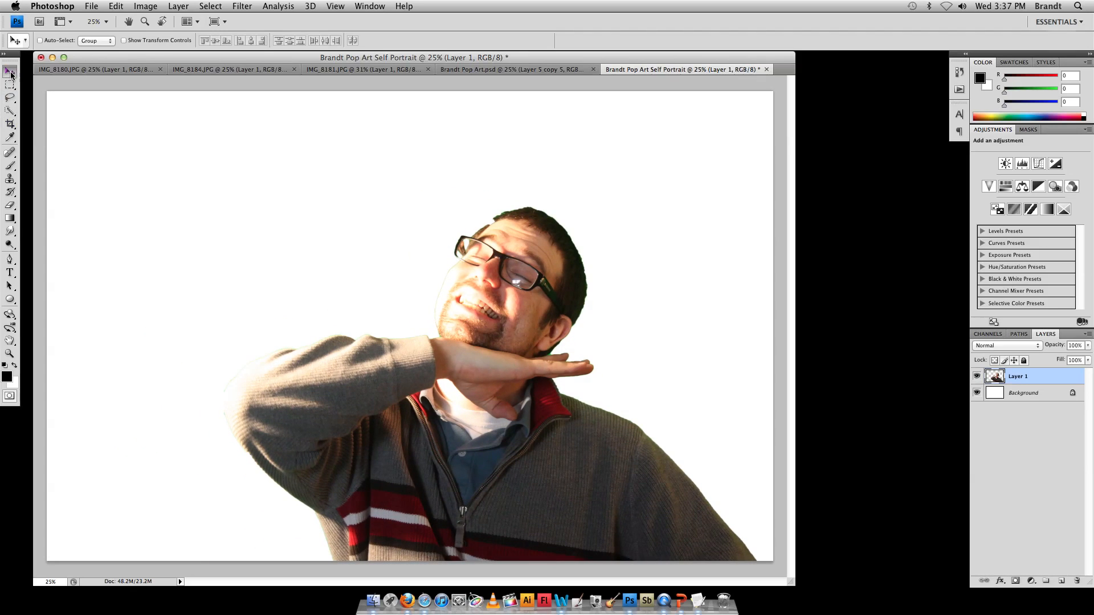
pyautogui.moveTo(466, 350); pyautogui.dragTo(423, 348)
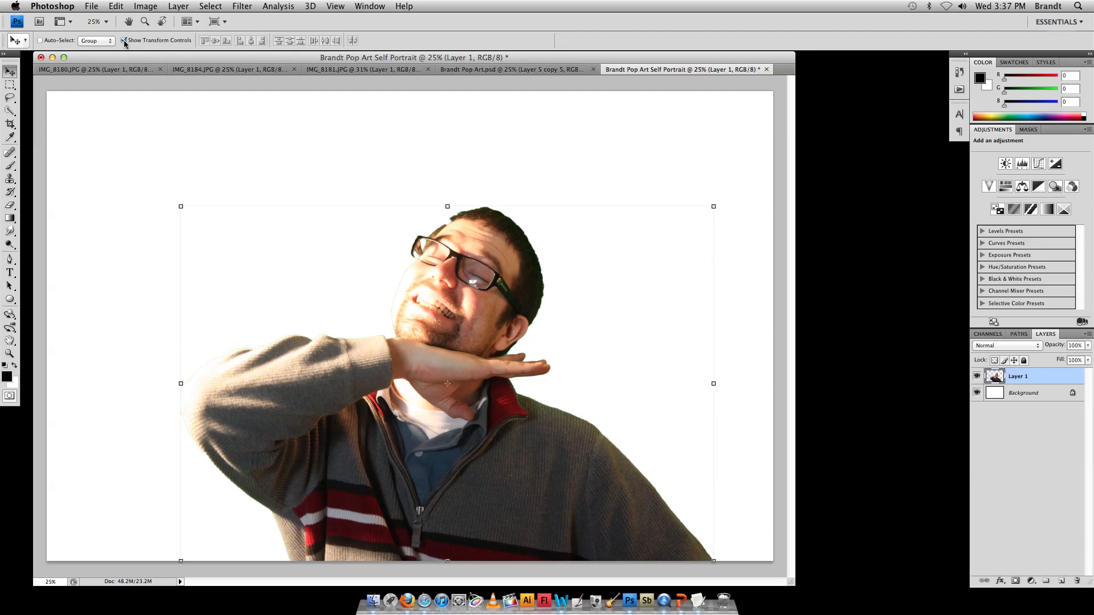
pyautogui.moveTo(185, 206); pyautogui.dragTo(444, 367)
pyautogui.moveTo(546, 482); pyautogui.dragTo(558, 484)
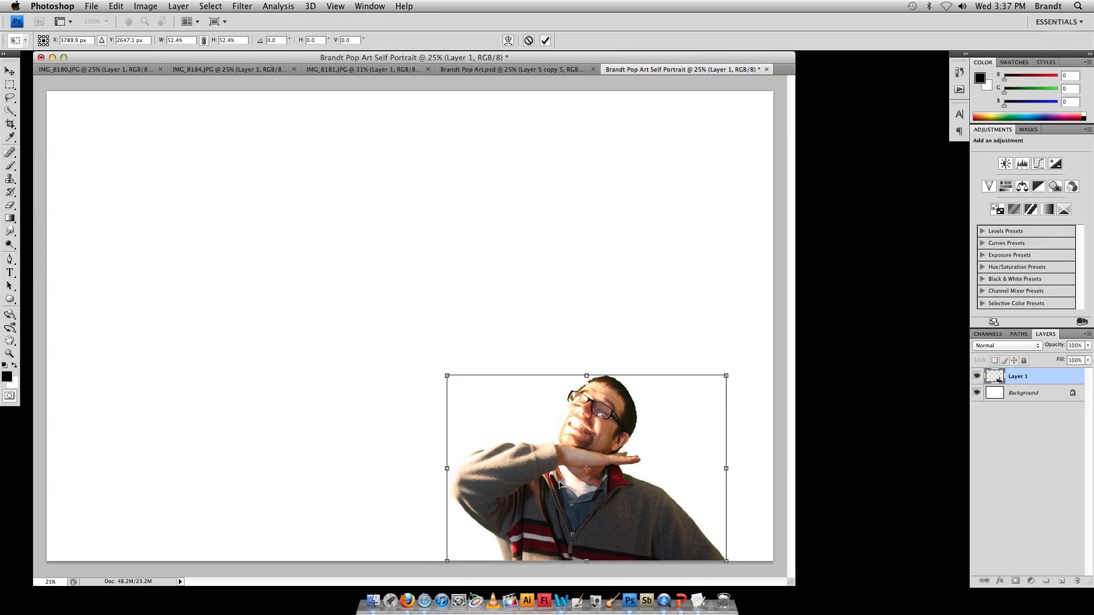
pyautogui.press('Return')
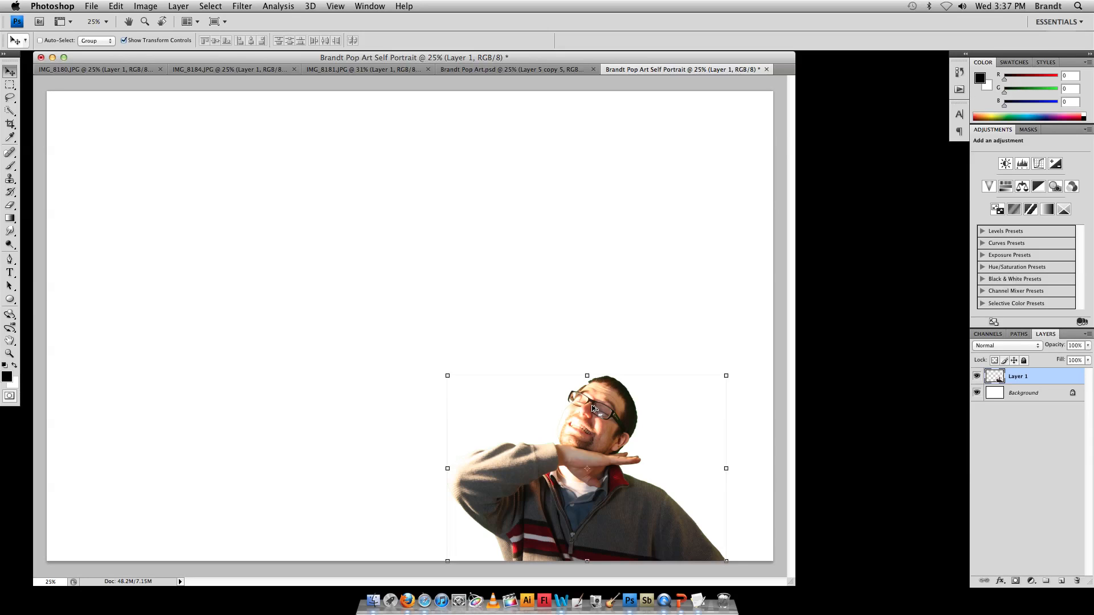
# Step: Duplicate the figure into an overlapping row along the canvas's bottom edge and rotate another copy sideways onto the left edge
pyautogui.moveTo(593, 408); pyautogui.dragTo(123, 336)
pyautogui.moveTo(249, 289); pyautogui.dragTo(198, 537)
pyautogui.moveTo(63, 428); pyautogui.dragTo(84, 389)
pyautogui.press('Return')
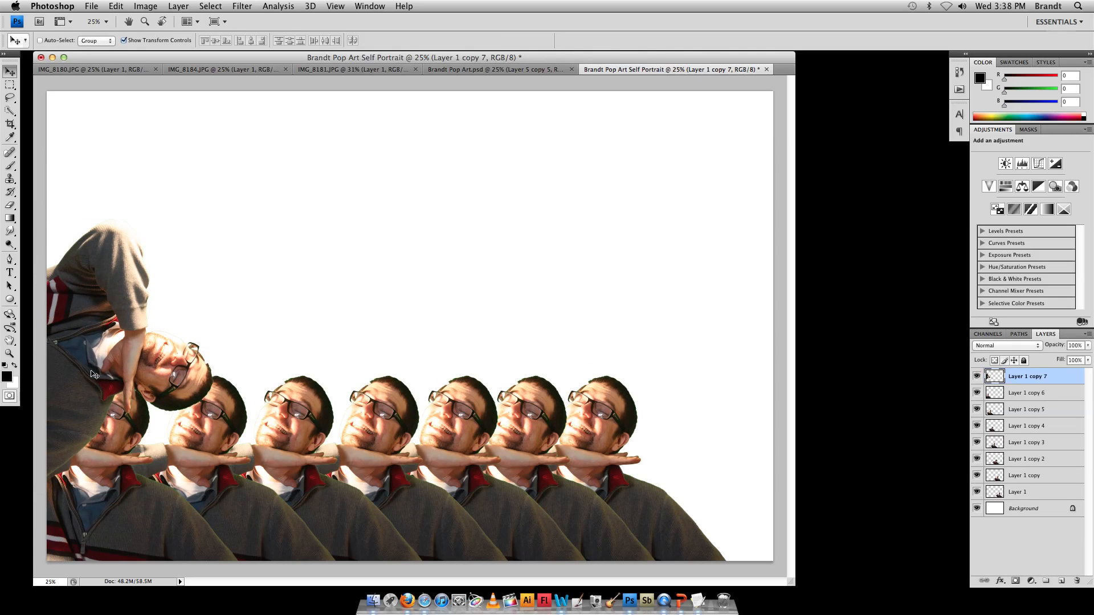
# Step: Duplicate the sideways figure up the canvas's left edge and turn another copy upside down in the upper-left corner
pyautogui.moveTo(93, 374); pyautogui.dragTo(195, 123)
pyautogui.press('super+t')
pyautogui.moveTo(303, 306); pyautogui.dragTo(271, 175)
pyautogui.press('Return')
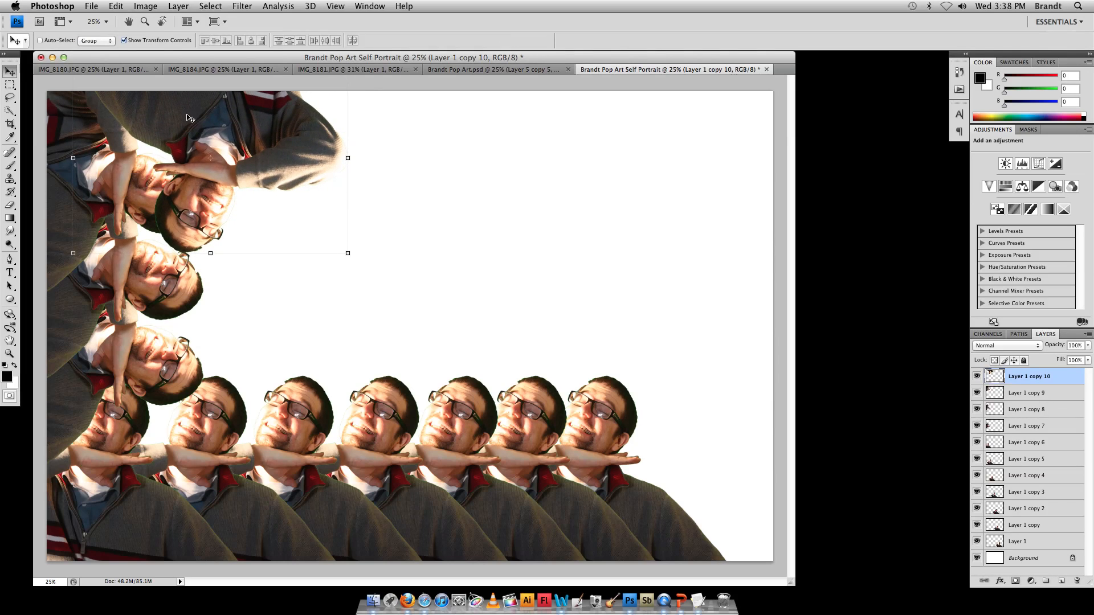
# Step: Duplicate the upside-down figure across the canvas's top edge and rotate a further copy sideways to repeat it down the right edge
pyautogui.moveTo(183, 119); pyautogui.dragTo(700, 135)
pyautogui.moveTo(581, 283); pyautogui.dragTo(523, 125)
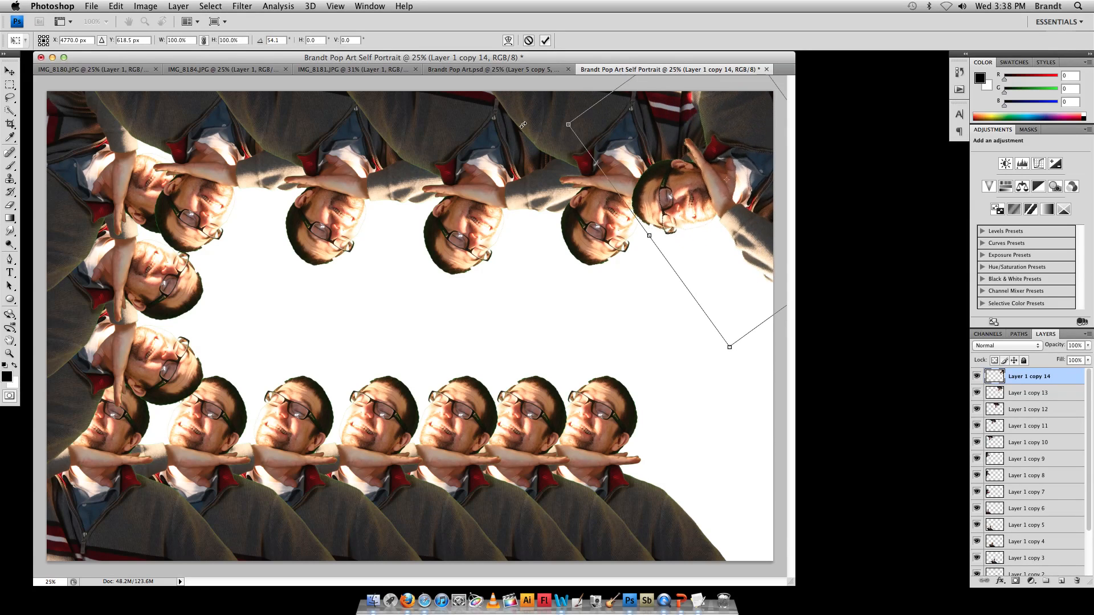
pyautogui.moveTo(763, 250); pyautogui.dragTo(603, 343)
pyautogui.moveTo(714, 222); pyautogui.dragTo(690, 452)
pyautogui.press('Return')
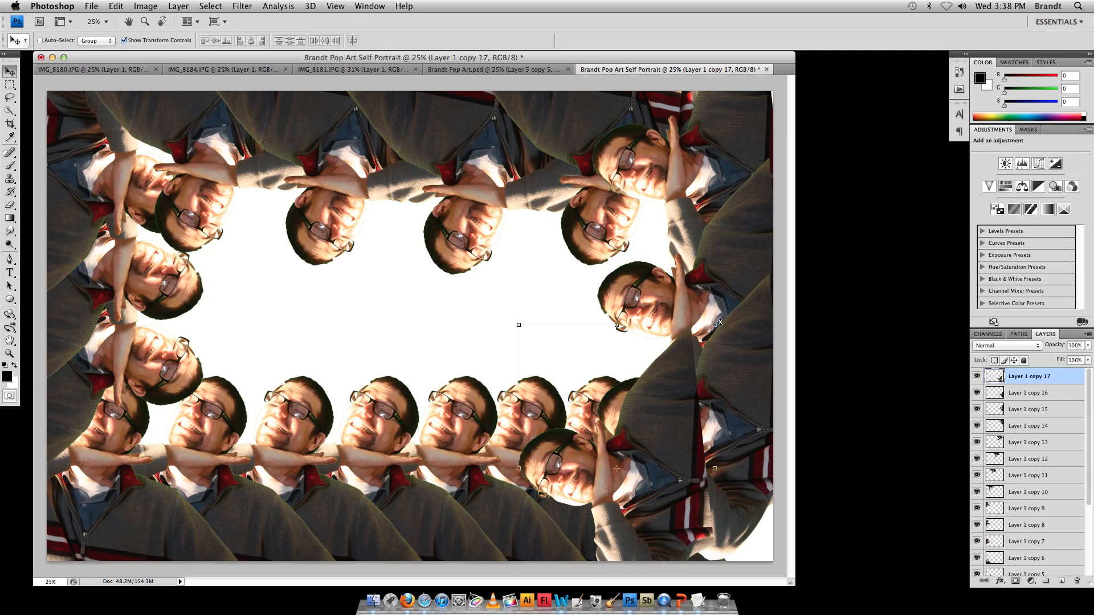
# Step: Move Layer 1 copy 17 into the canvas's lower-right corner and rotate it upright by 79.8 degrees
pyautogui.moveTo(721, 322); pyautogui.dragTo(765, 551)
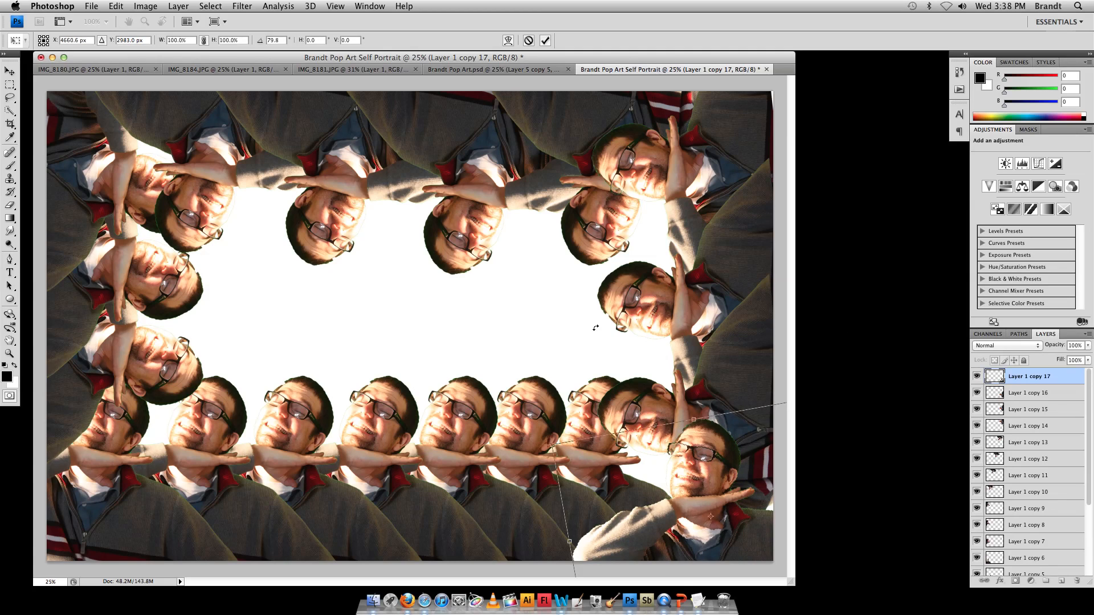
pyautogui.click(964, 415)
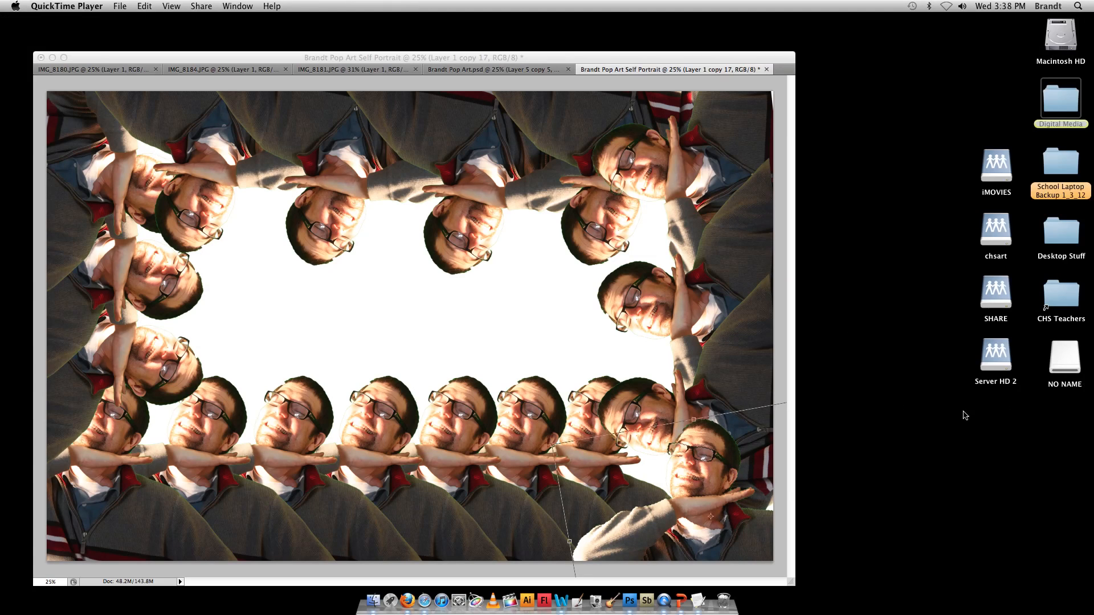
pyautogui.click(784, 376)
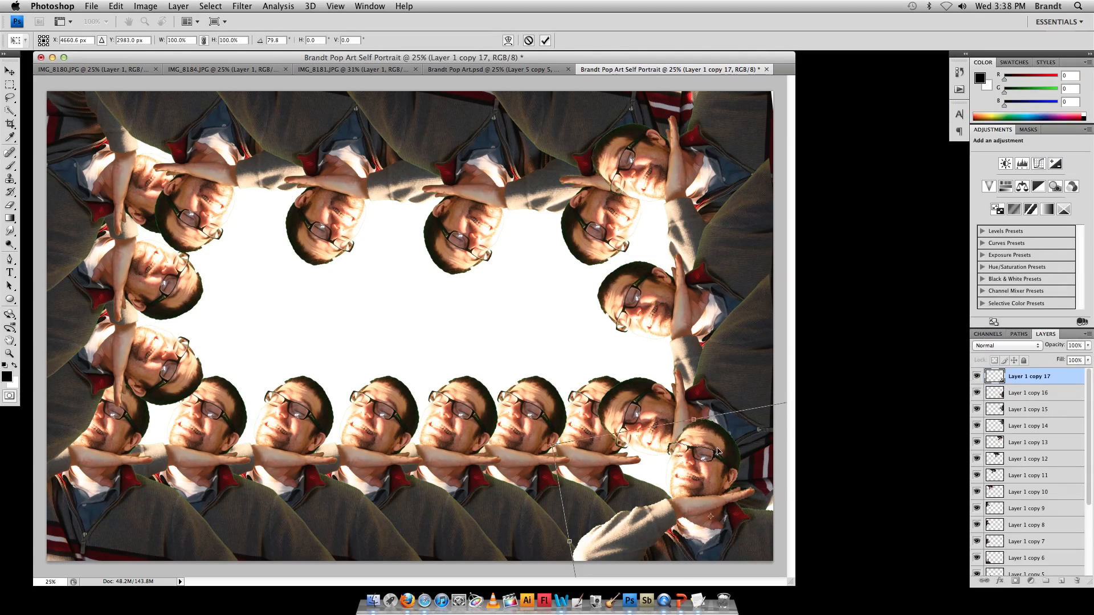
pyautogui.press('Return')
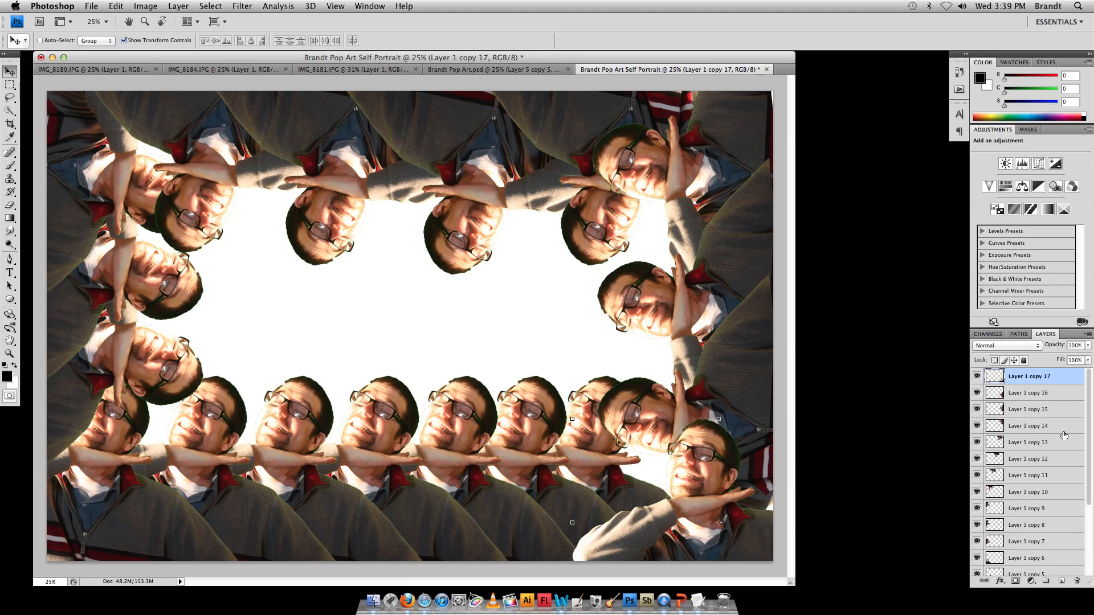
# Step: Toggle the visibility of Layer 1 copy 16 and Layer 1 copy 13 to check which figure each layer holds
pyautogui.click(978, 393)
pyautogui.click(977, 393)
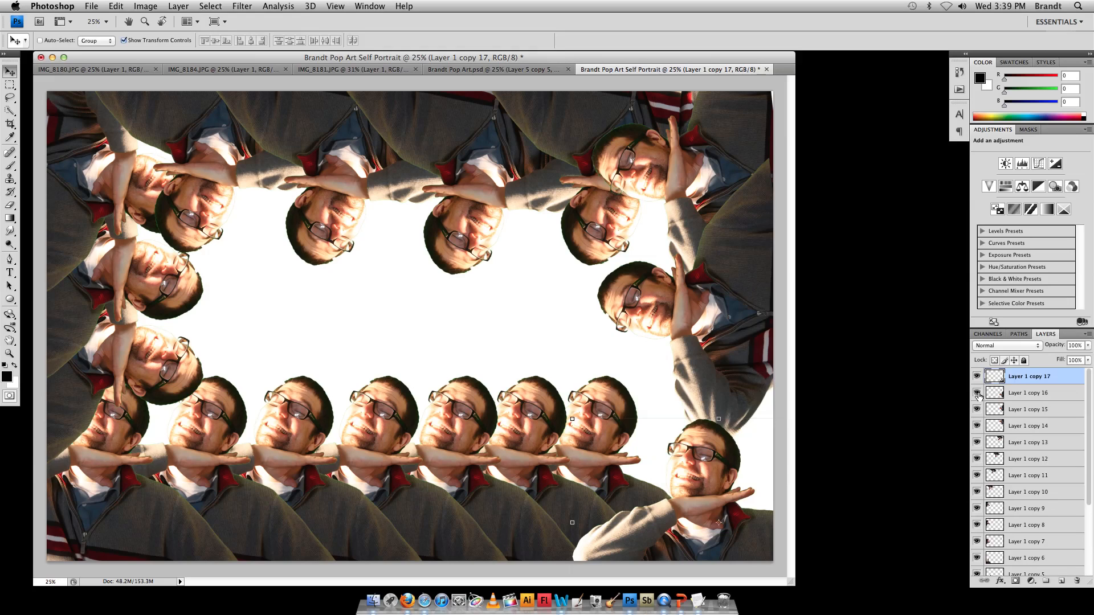
pyautogui.click(977, 444)
pyautogui.click(978, 443)
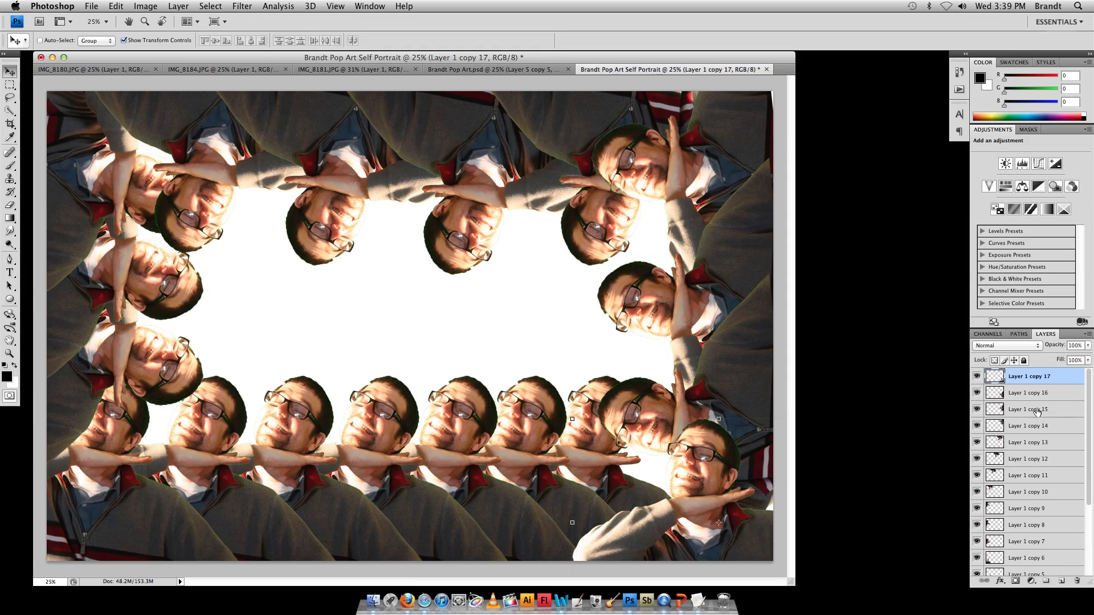
# Step: Select every figure layer from Layer 1 copy 17 down to Layer 1 and merge them into a single layer
pyautogui.scroll(-1, 1036, 380)
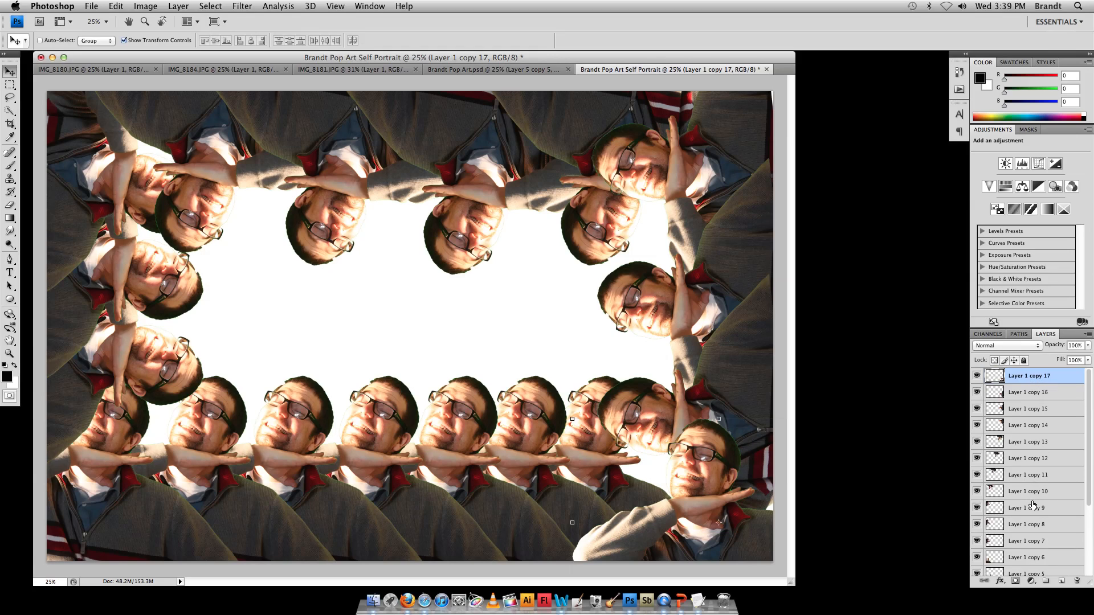
pyautogui.scroll(-5, 1038, 517)
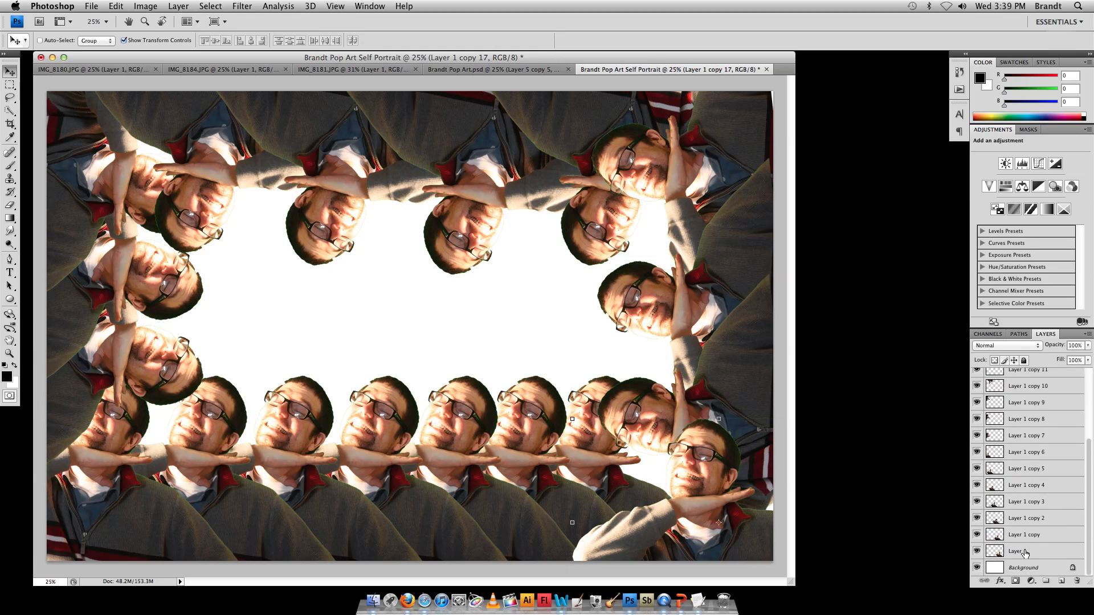
pyautogui.keyDown('shift'); pyautogui.click(1024, 553); pyautogui.keyUp('shift')
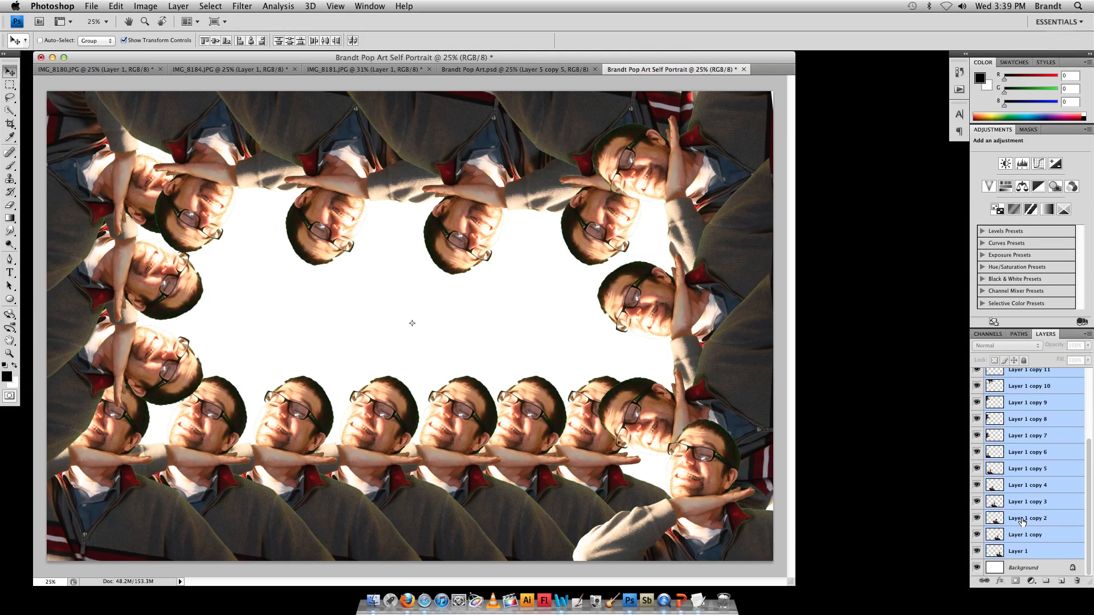
pyautogui.rightClick(1033, 472)
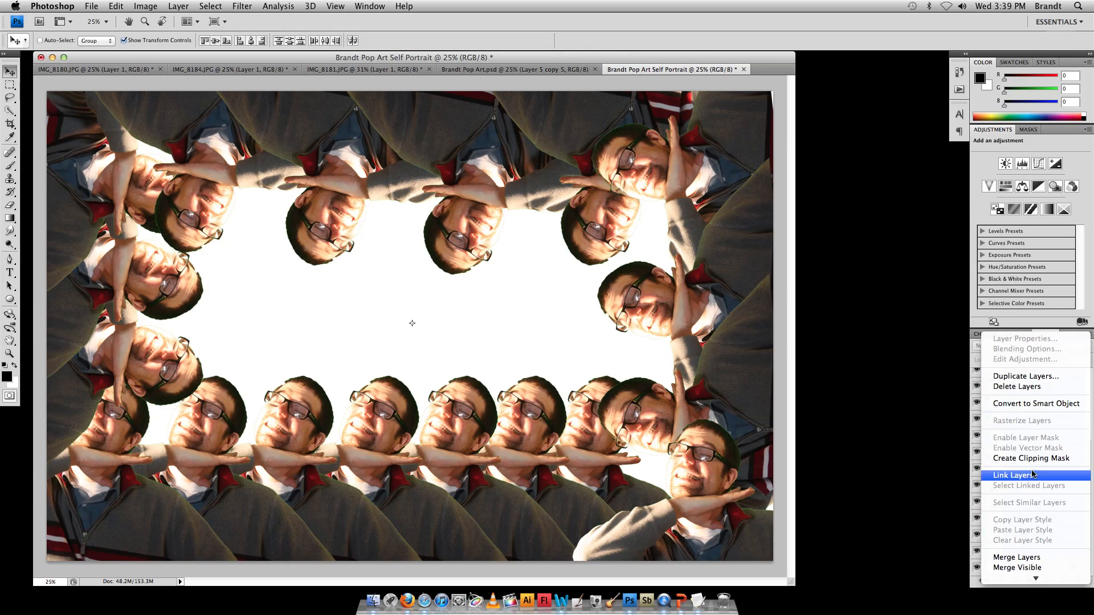
pyautogui.click(1017, 556)
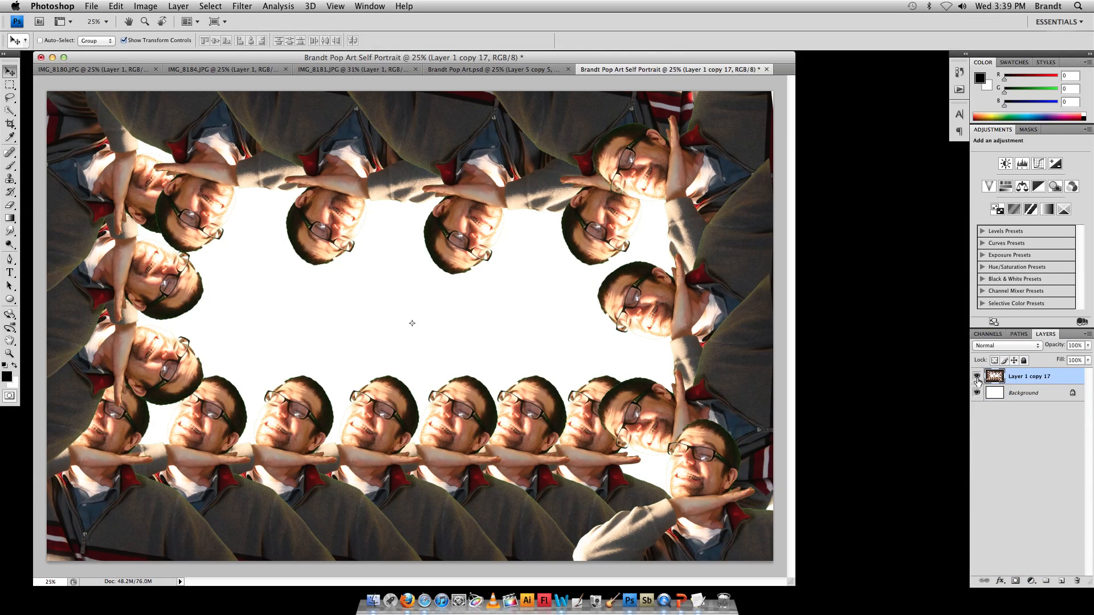
# Step: Toggle the visibility of the merged figure layer and the Background layer to check what each one holds
pyautogui.click(977, 377)
pyautogui.click(977, 377)
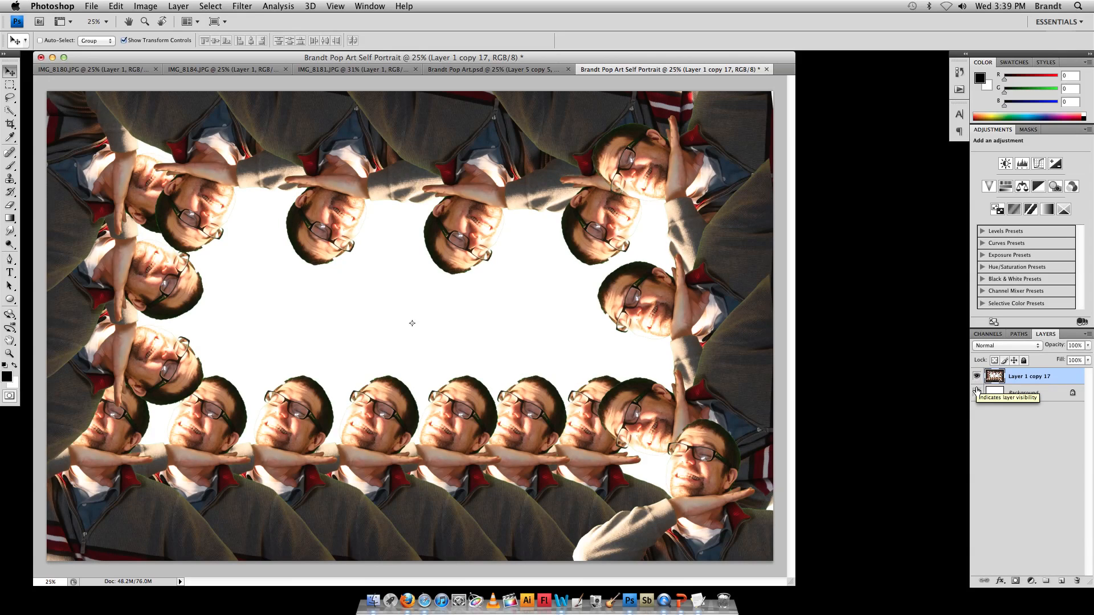
pyautogui.click(977, 393)
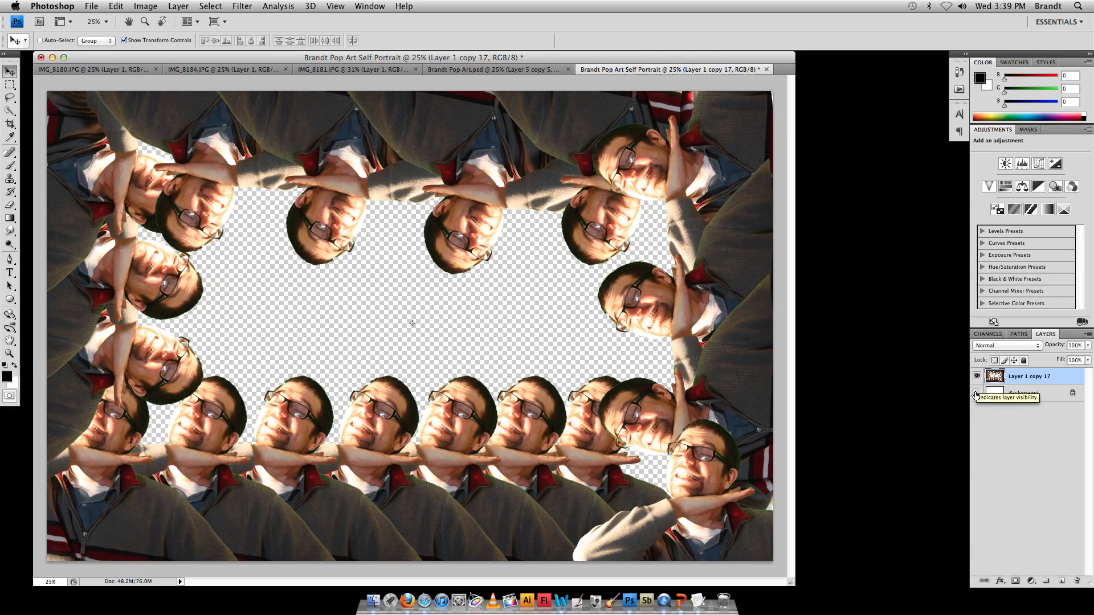
pyautogui.click(976, 393)
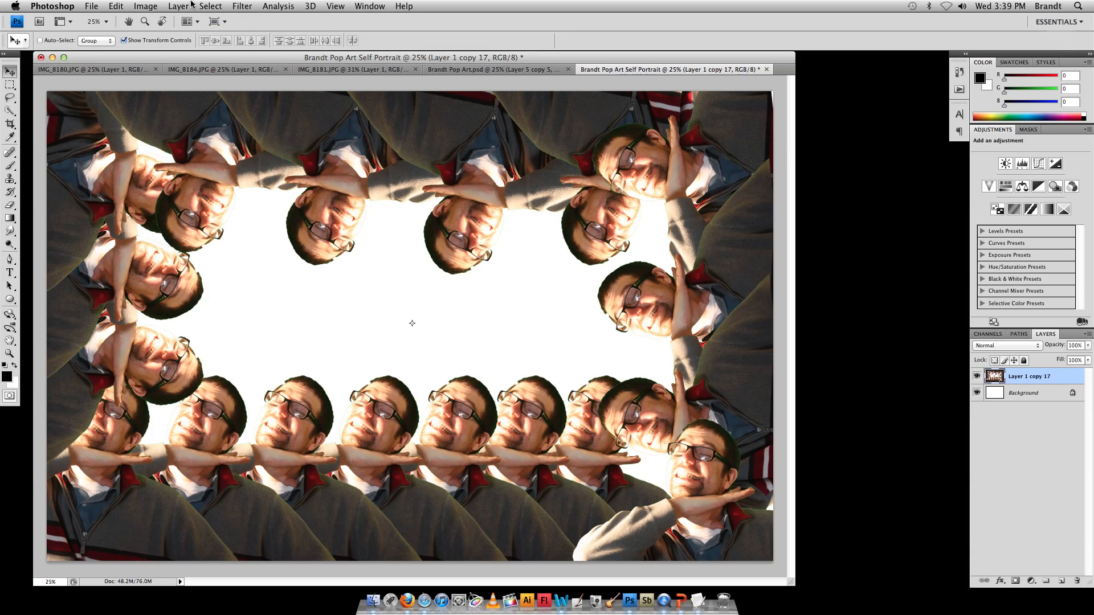
# Step: Start a Gradient Map adjustment on the merged figure layer and open its gradient for editing
pyautogui.click(209, 6)
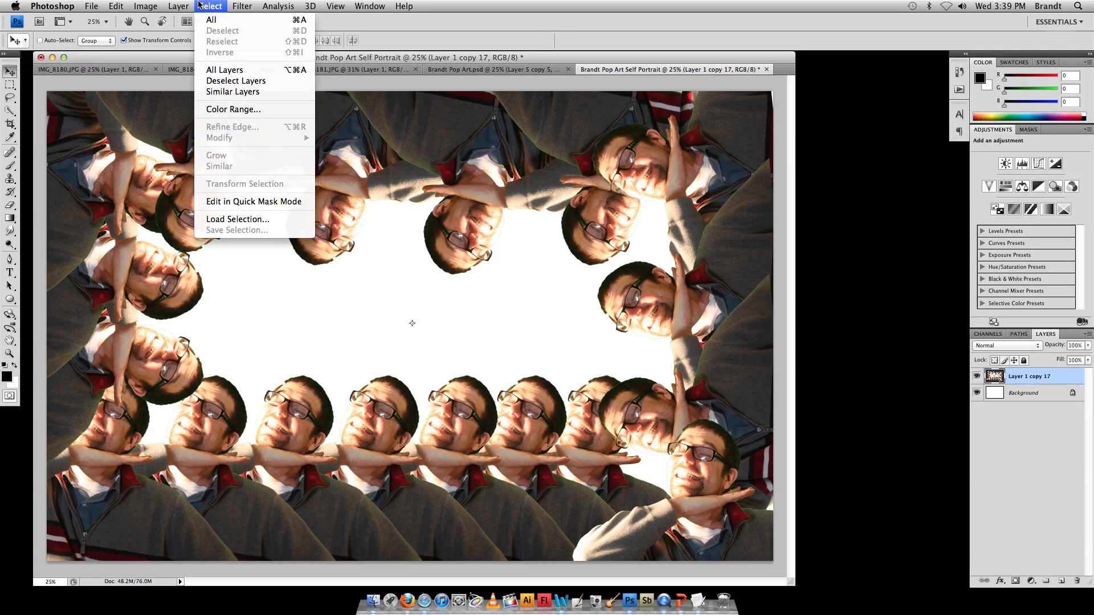
pyautogui.moveTo(149, 43)
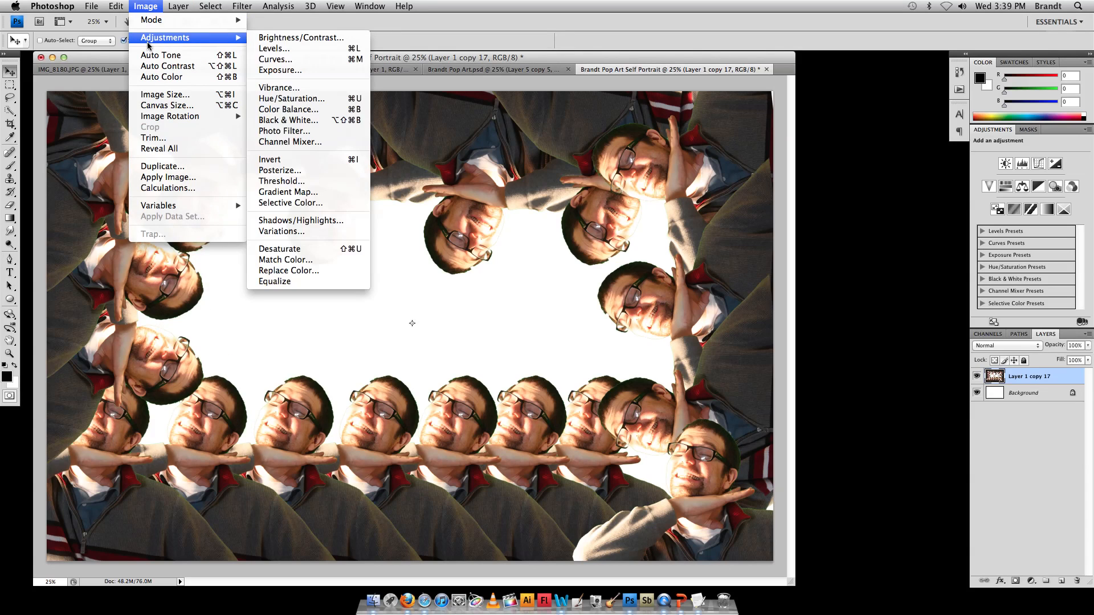
pyautogui.click(335, 197)
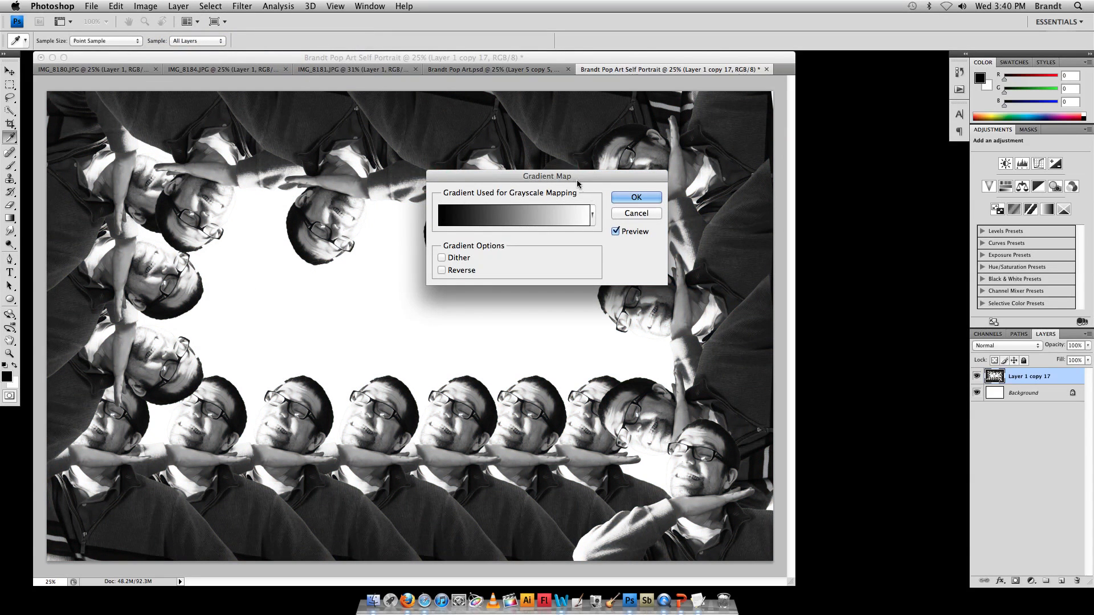
pyautogui.moveTo(577, 182); pyautogui.dragTo(564, 269)
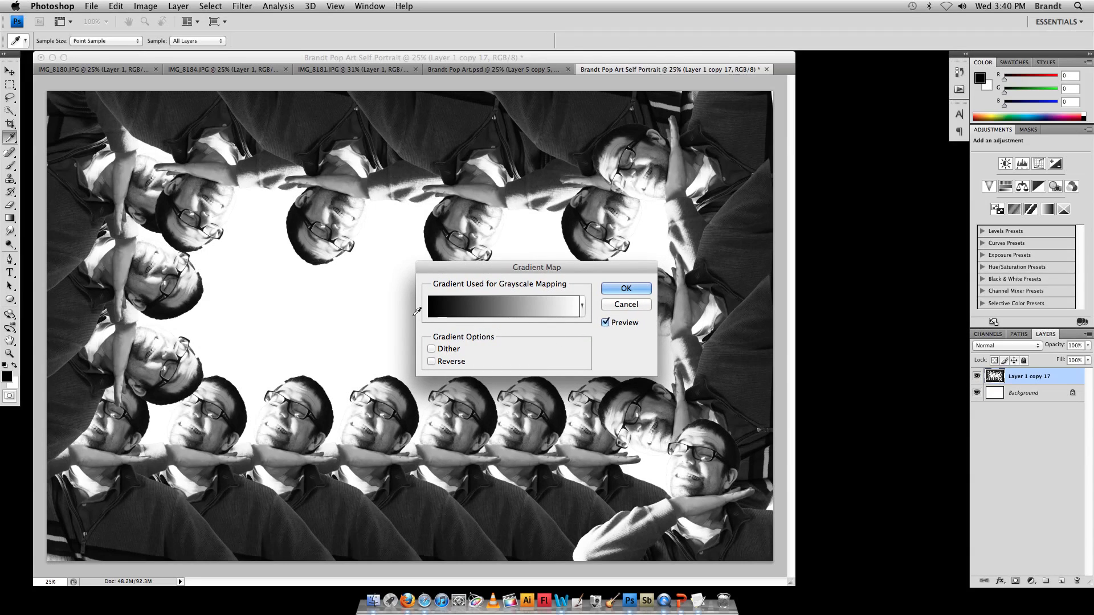
pyautogui.click(501, 305)
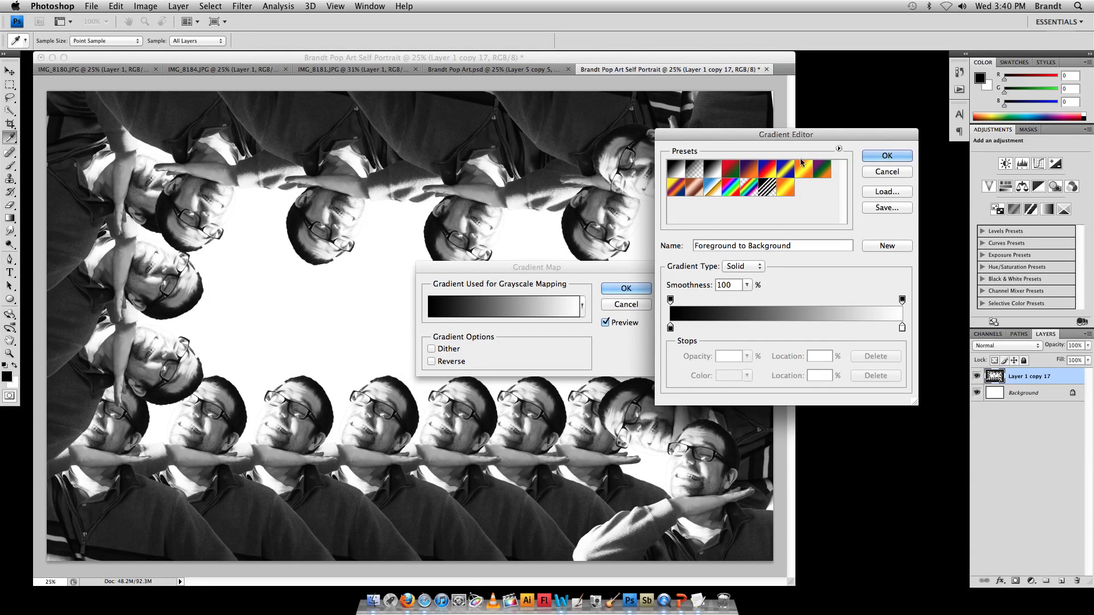
# Step: Try gradient presets on the figures, including Red, Green; Spectrum; Copper; Yellow, Violet, Orange, Blue; and Transparent Rainbow
pyautogui.click(775, 174)
pyautogui.click(738, 174)
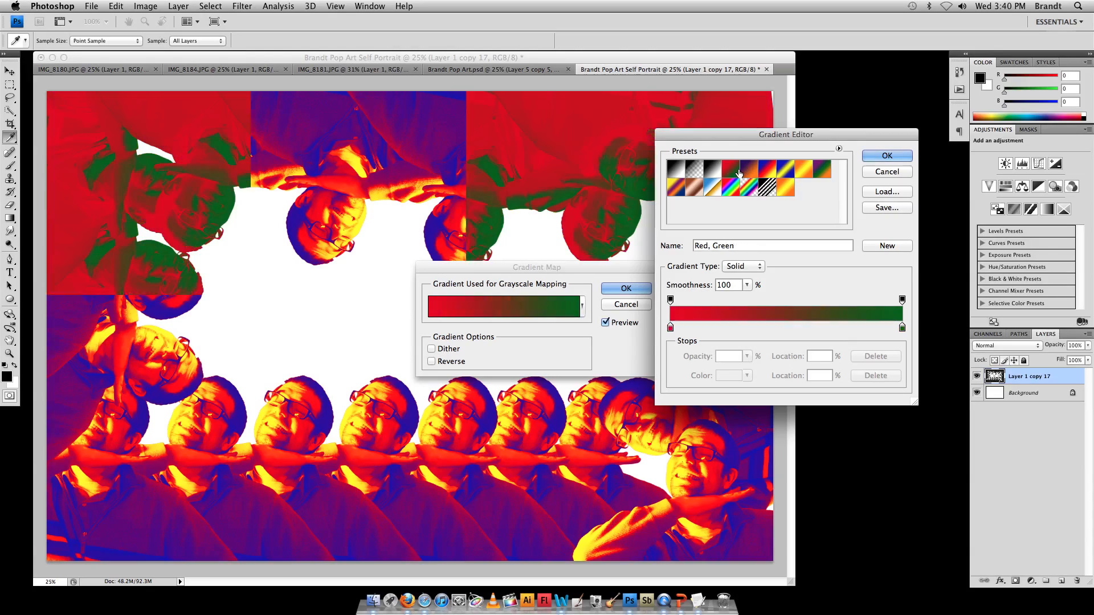
pyautogui.click(734, 196)
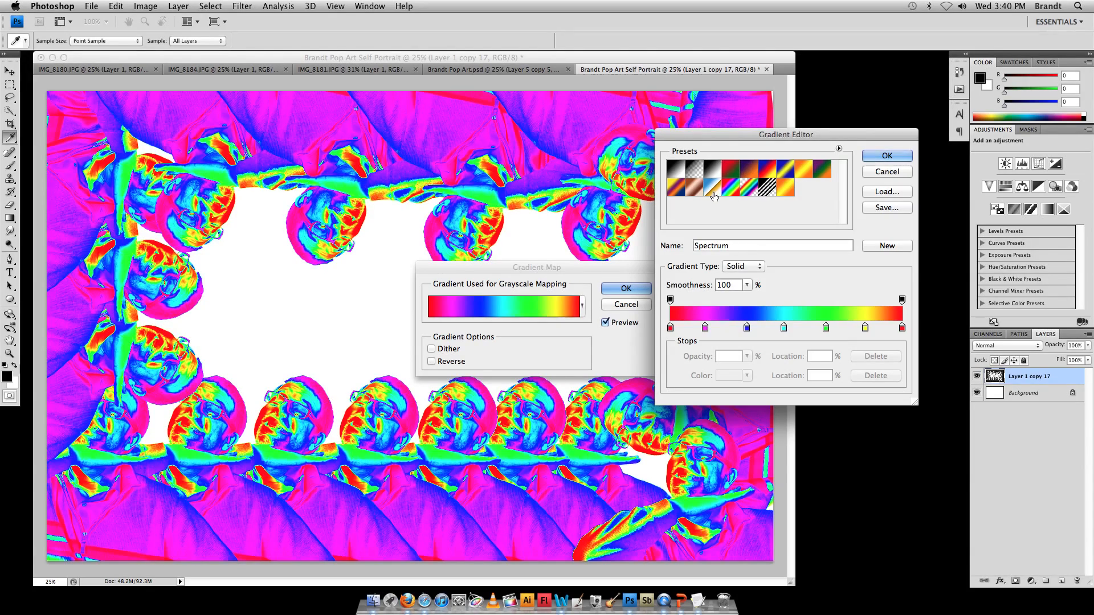
pyautogui.click(714, 196)
pyautogui.click(727, 196)
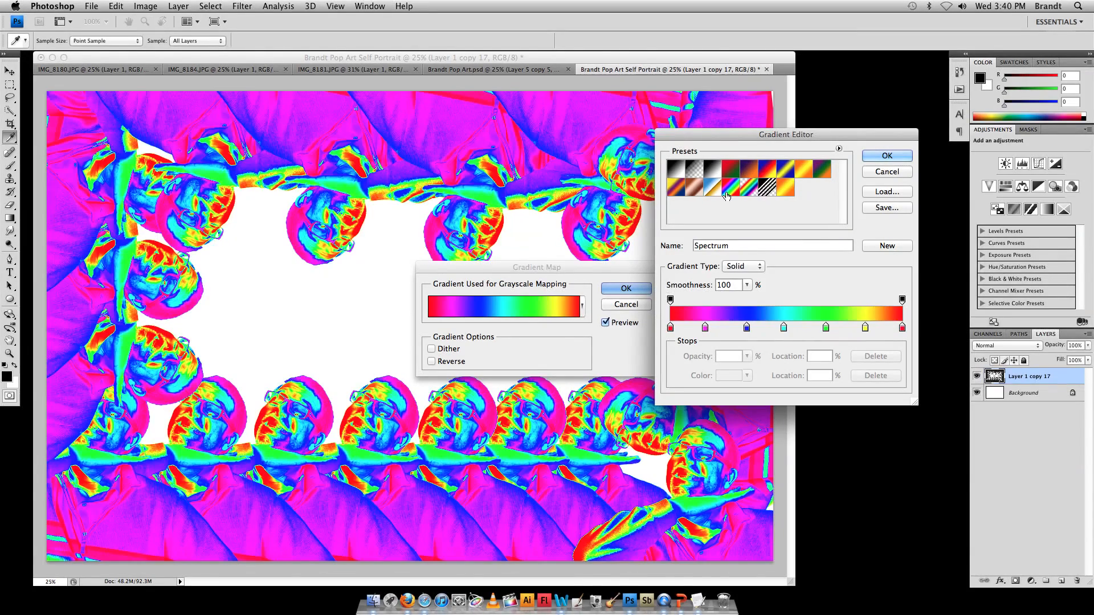
pyautogui.click(692, 195)
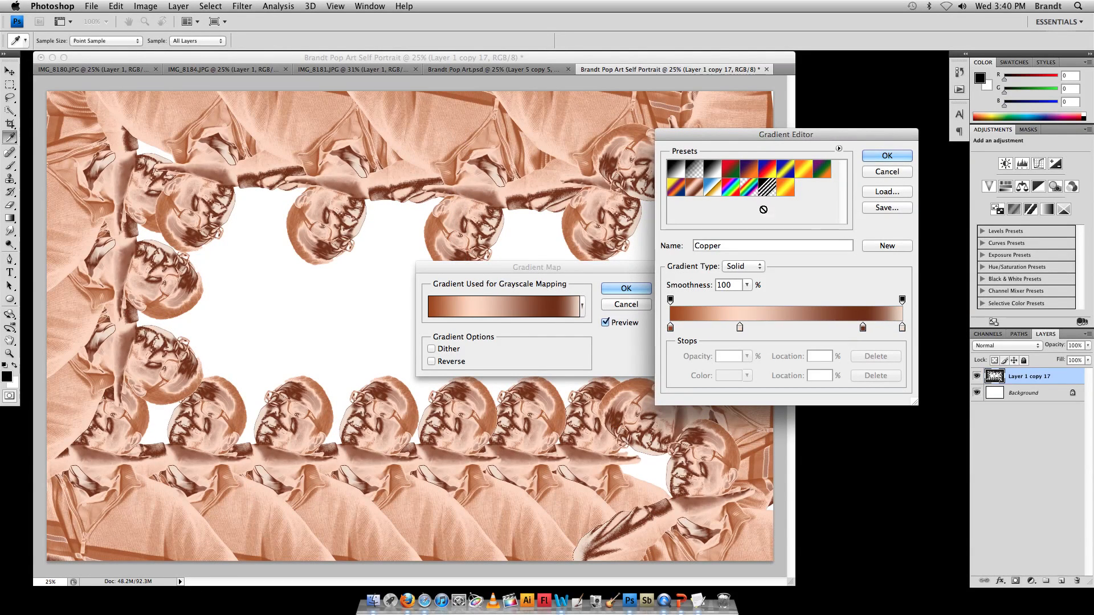
pyautogui.click(679, 195)
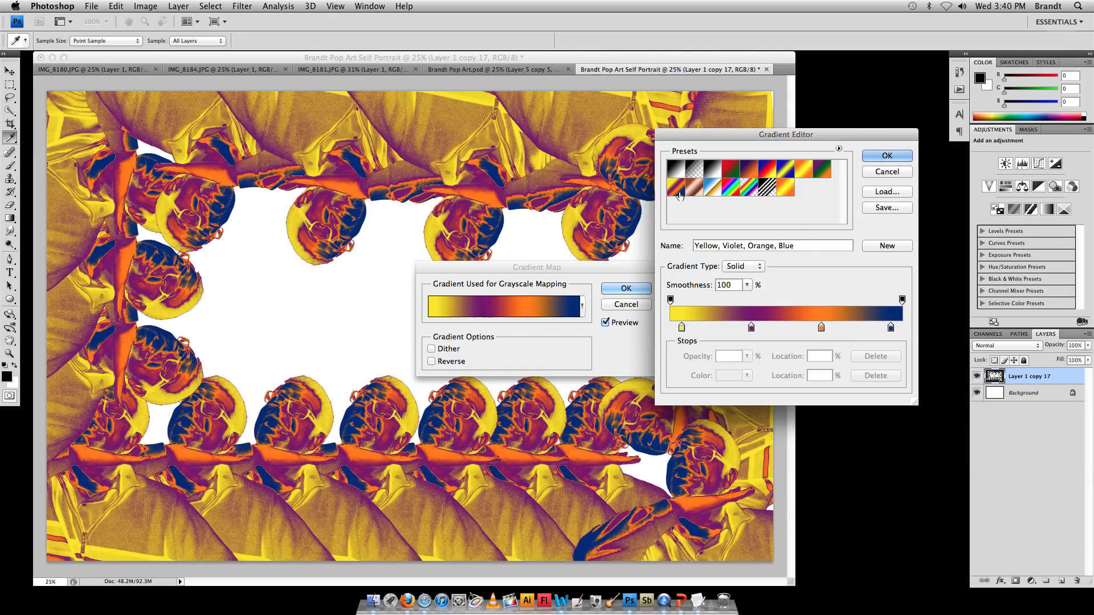
pyautogui.click(748, 196)
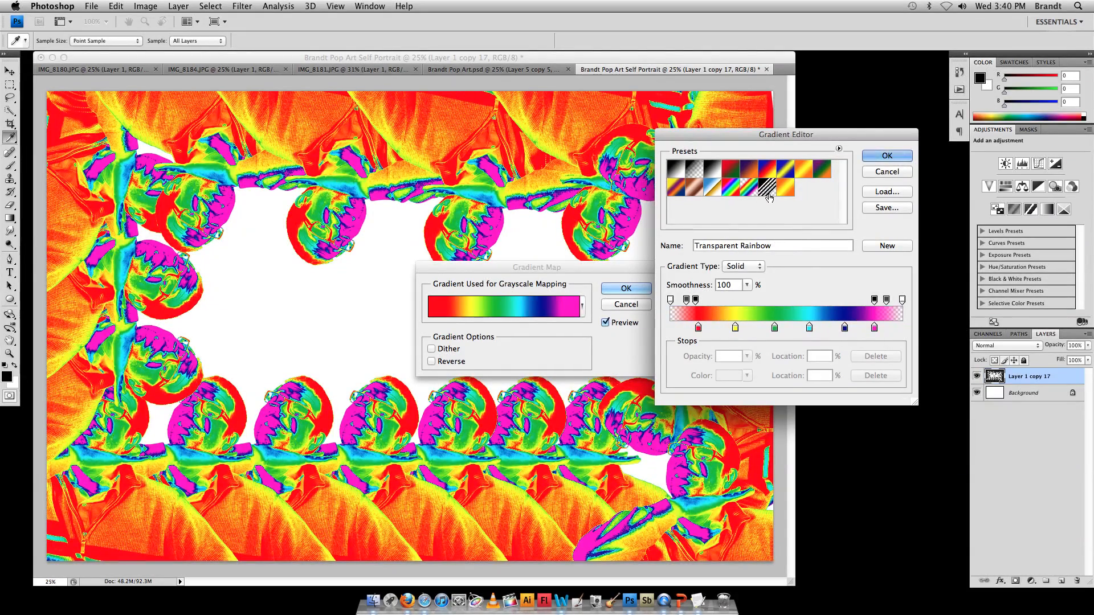
# Step: Choose the Orange, Yellow, Orange gradient preset and move the Gradient Editor clear of the artwork
pyautogui.click(781, 192)
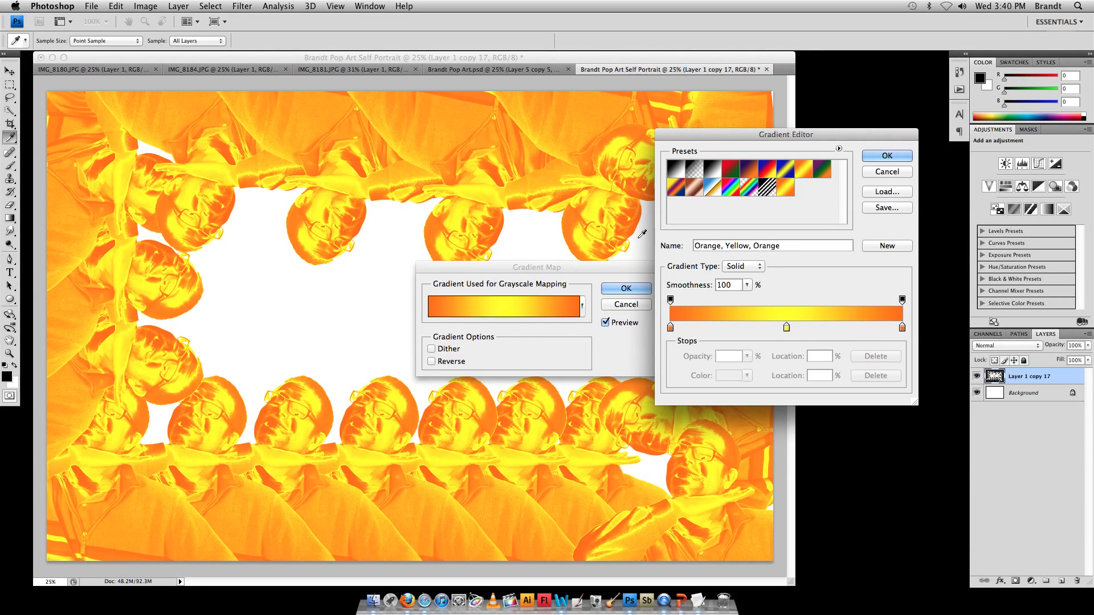
pyautogui.moveTo(737, 139); pyautogui.dragTo(797, 246)
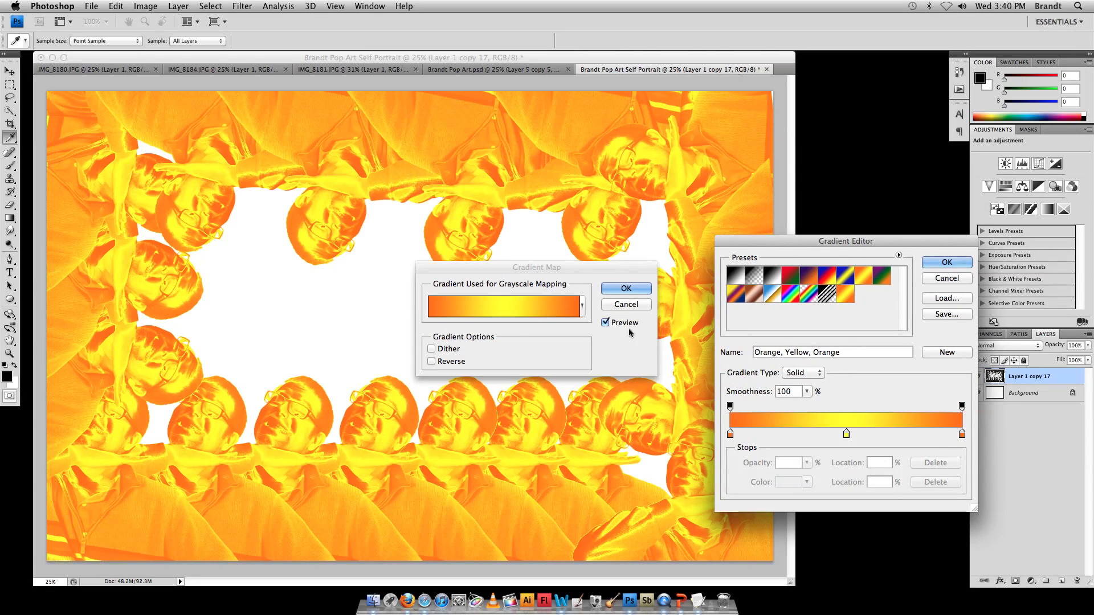
pyautogui.click(845, 558)
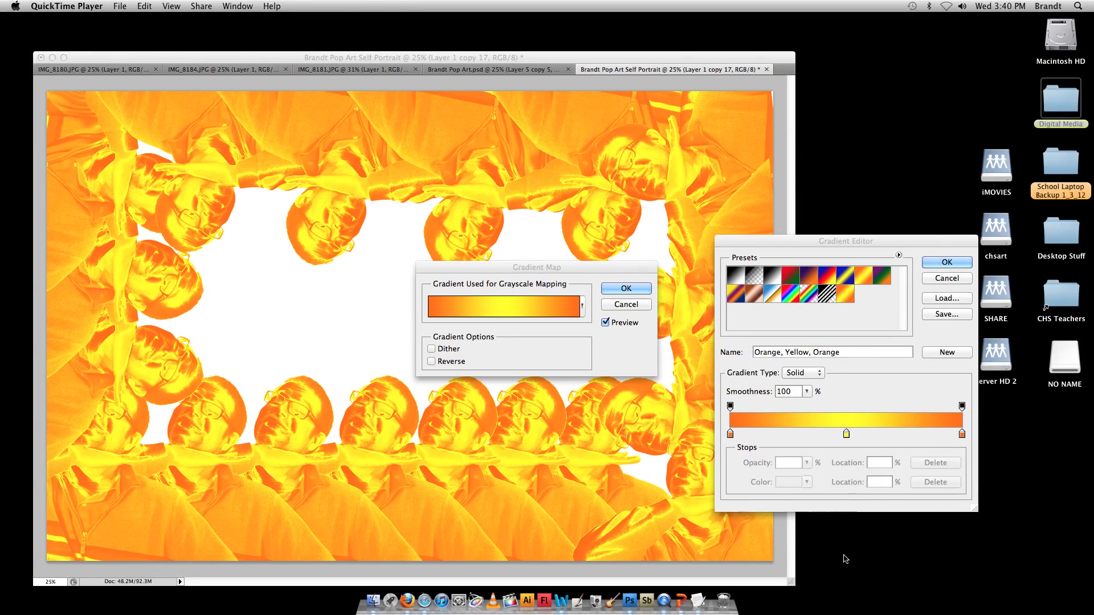
pyautogui.click(824, 433)
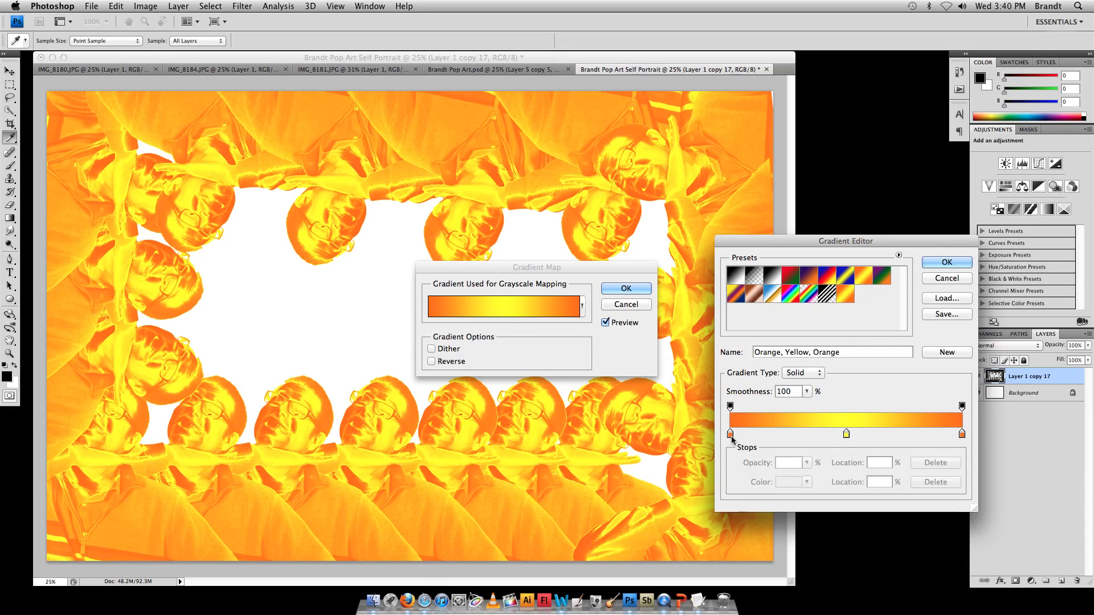
# Step: Reposition the gradient's color stops with orange at 15%, yellow at 39% and the end orange moved inward, adding an orange stop at 99%
pyautogui.moveTo(730, 435); pyautogui.dragTo(764, 438)
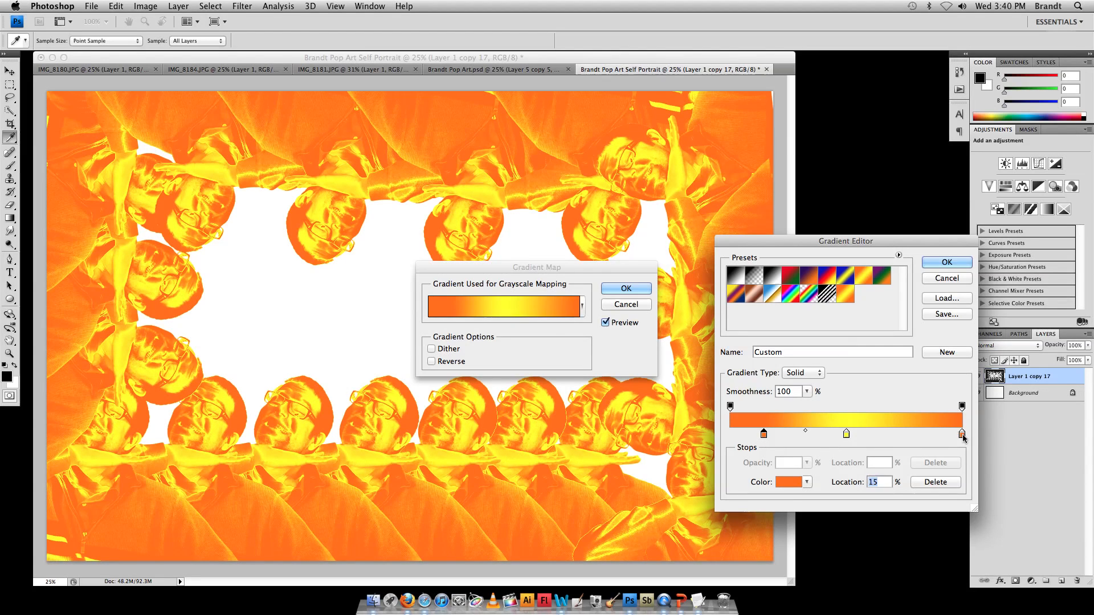
pyautogui.moveTo(962, 435); pyautogui.dragTo(912, 439)
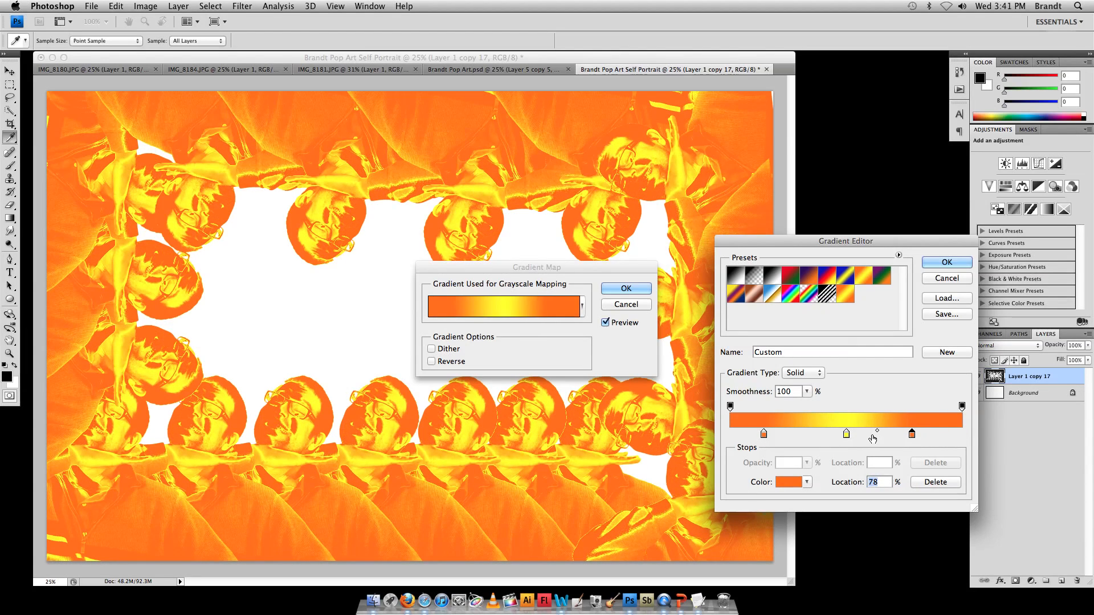
pyautogui.moveTo(847, 435); pyautogui.dragTo(820, 439)
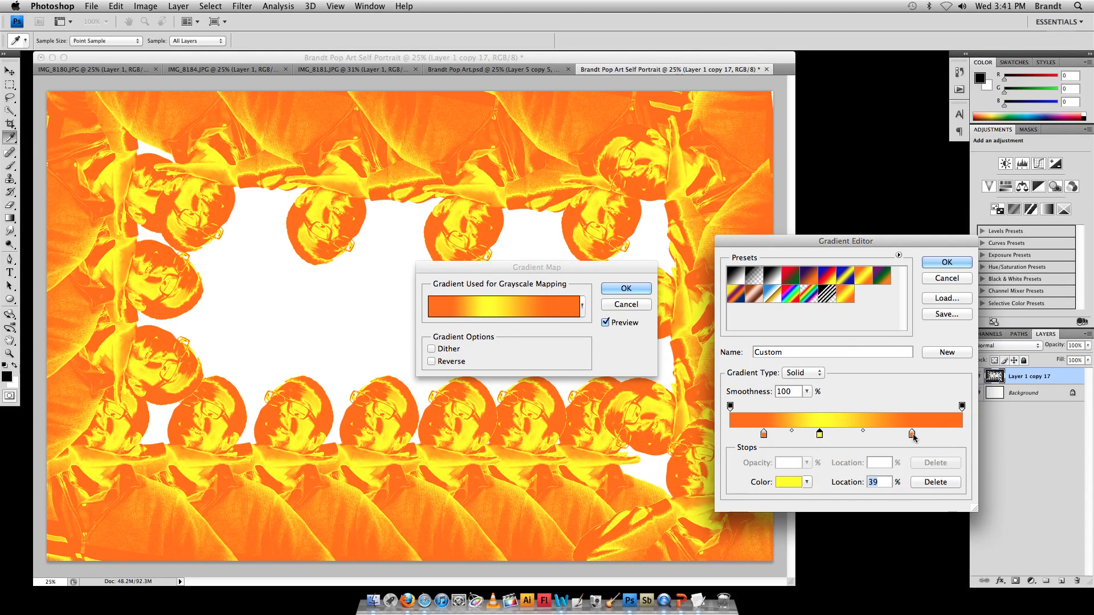
pyautogui.moveTo(913, 436); pyautogui.dragTo(902, 438)
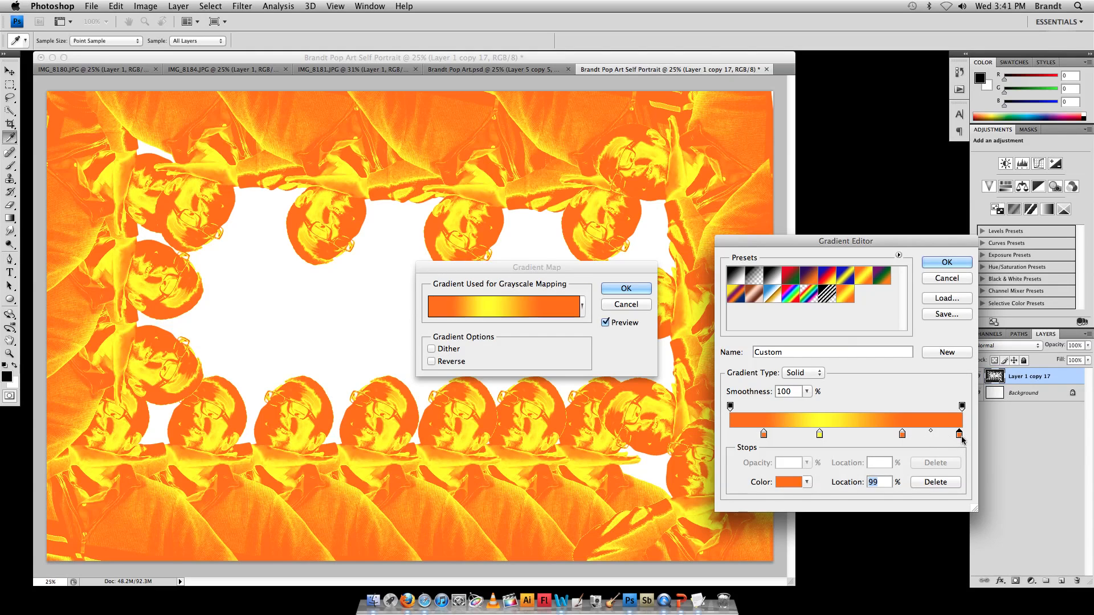
# Step: Recolor the gradient stop at 99% to dark navy blue 0c1355
pyautogui.doubleClick(960, 436)
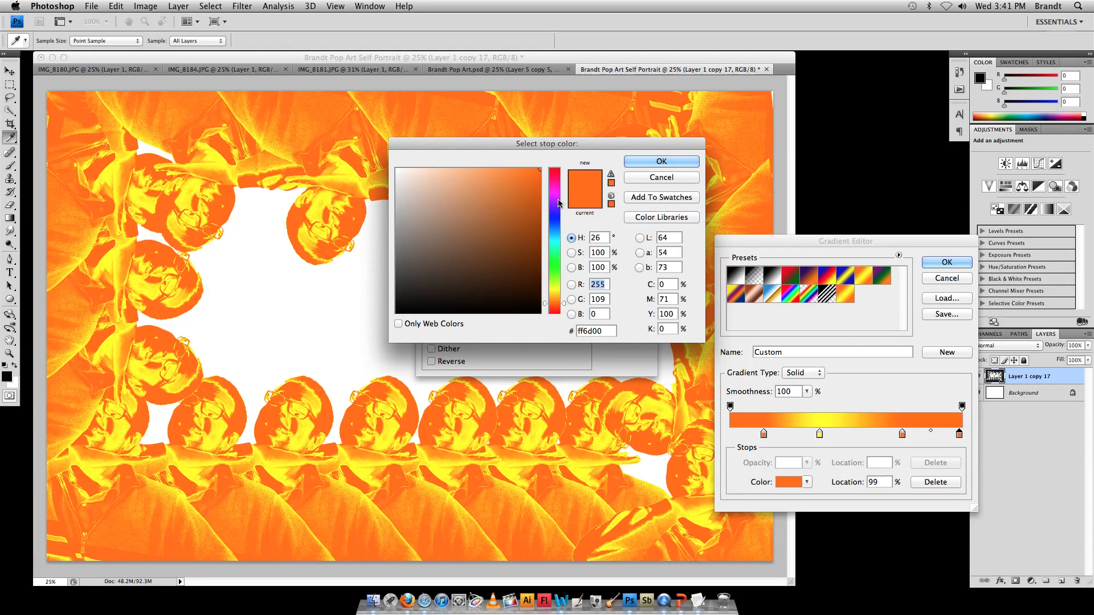
pyautogui.moveTo(554, 228); pyautogui.dragTo(556, 221)
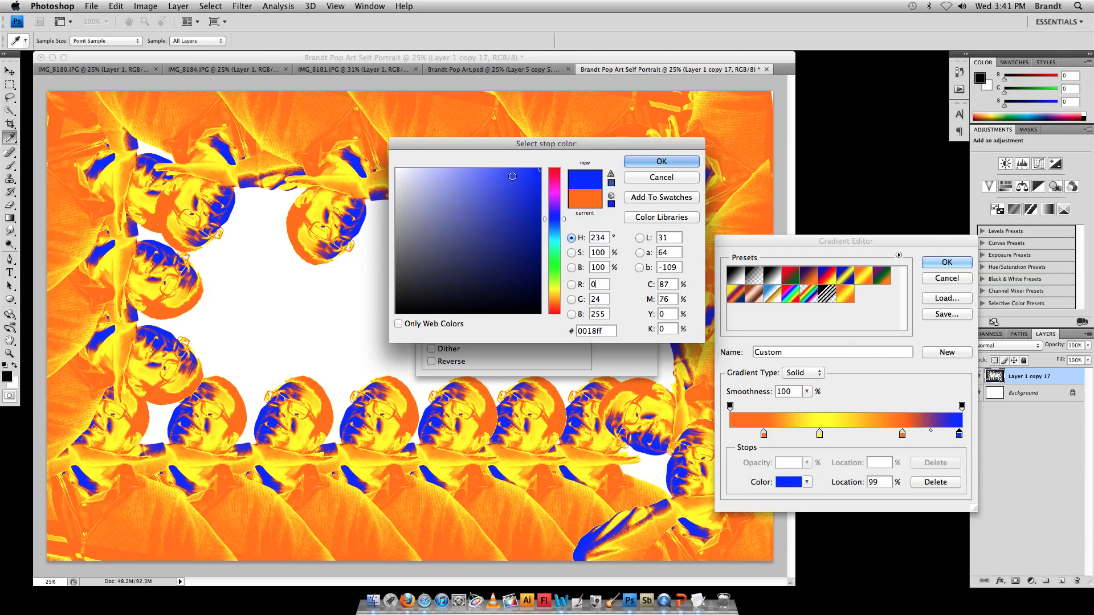
pyautogui.moveTo(513, 176)
pyautogui.mouseDown()
pyautogui.moveTo(490, 168)
pyautogui.moveTo(526, 228)
pyautogui.moveTo(515, 247)
pyautogui.moveTo(495, 247)
pyautogui.moveTo(513, 227)
pyautogui.mouseUp()
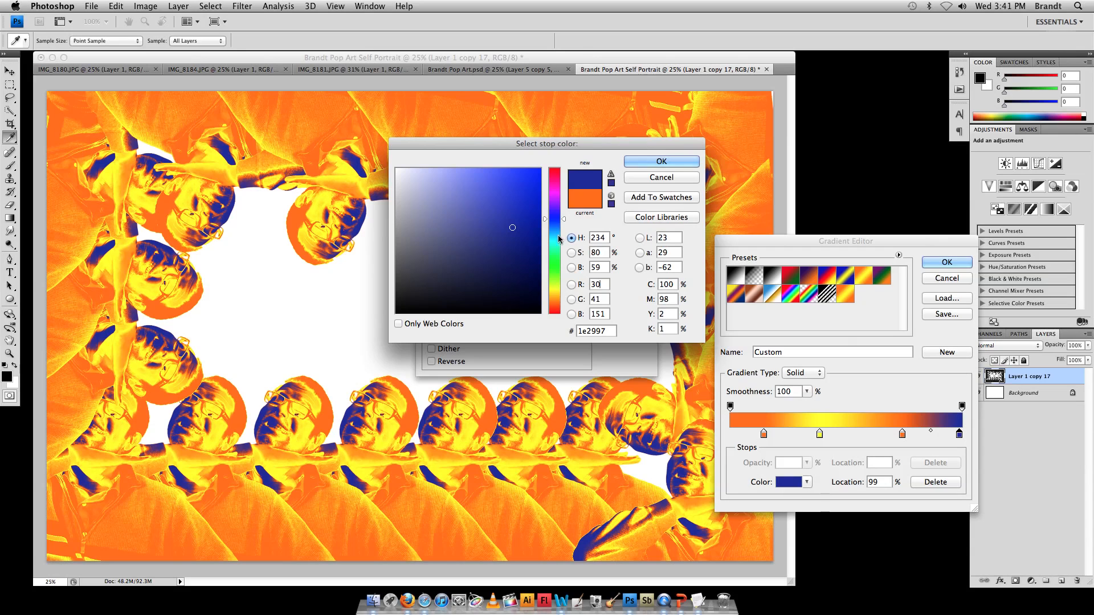
pyautogui.click(522, 264)
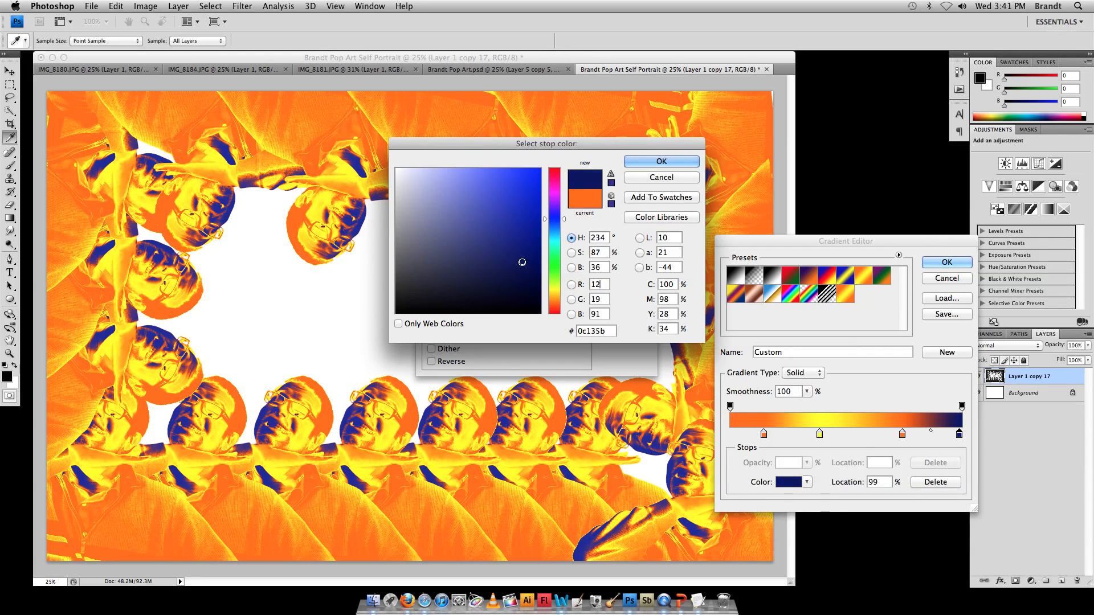
pyautogui.click(513, 263)
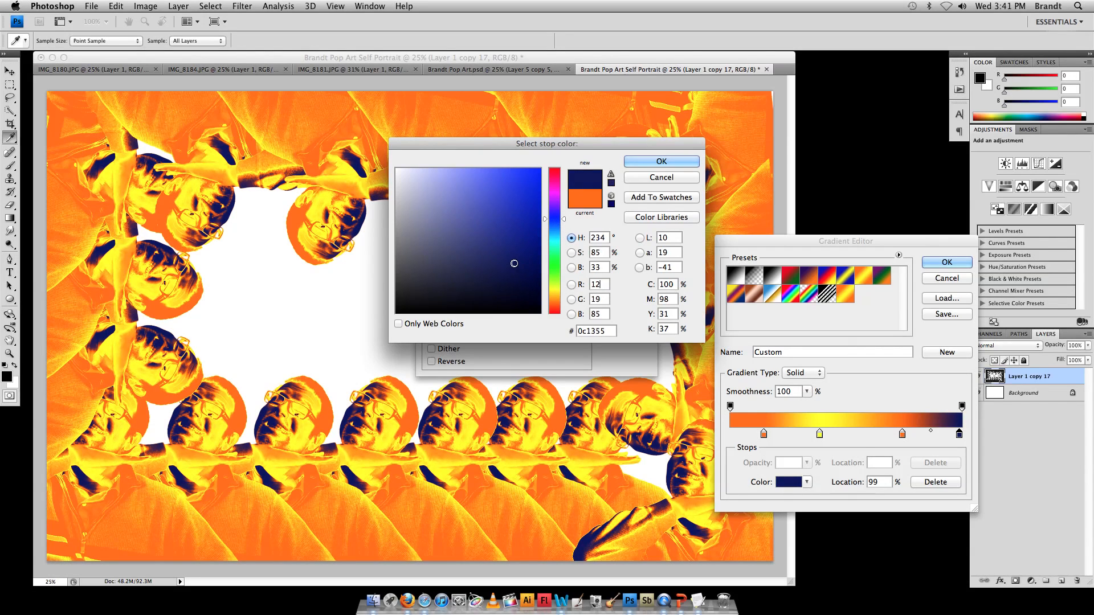
pyautogui.click(651, 164)
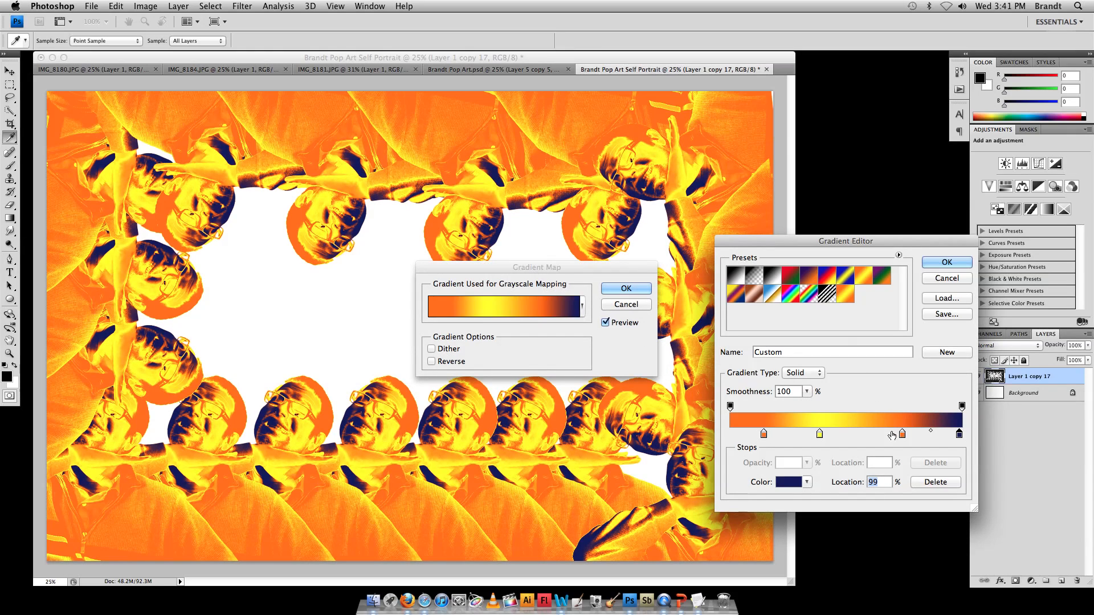
# Step: Shift the two remaining orange stops and the yellow stop toward the gradient's start, placing the first orange stop at 12%
pyautogui.moveTo(902, 434); pyautogui.dragTo(759, 440)
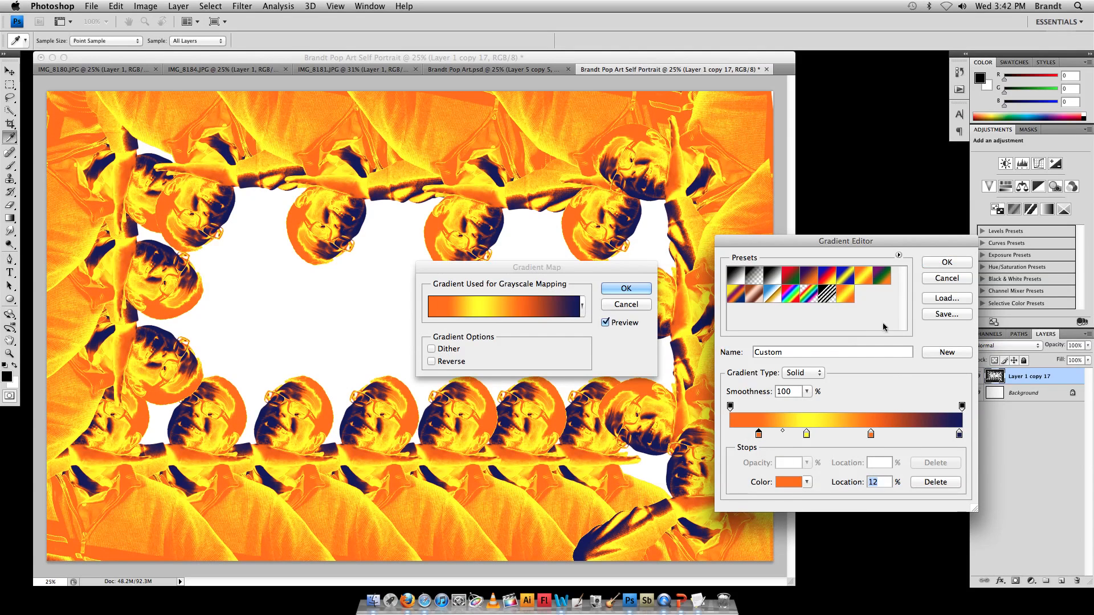
pyautogui.press('Tab')
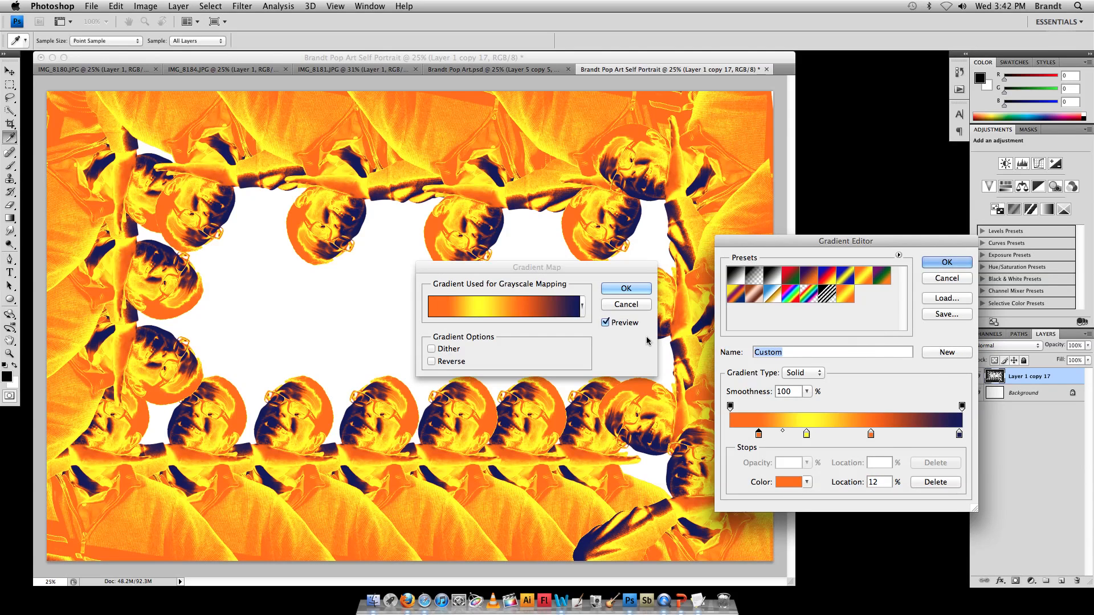
# Step: Name the custom orange, yellow and navy gradient after its author with a 1, and save it as a new preset
pyautogui.write('brandt1')
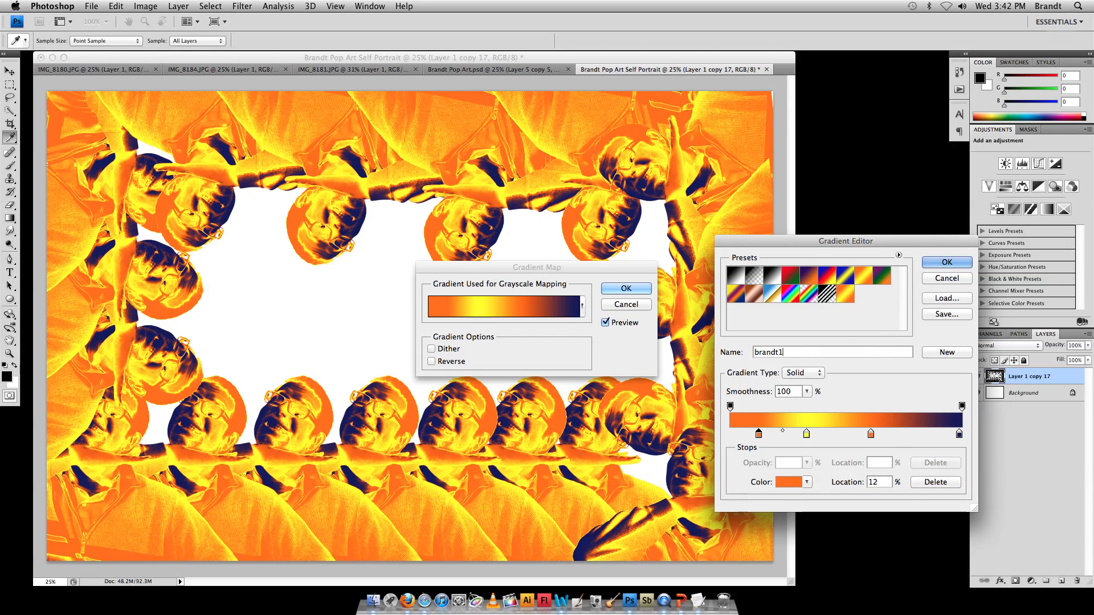
pyautogui.click(958, 353)
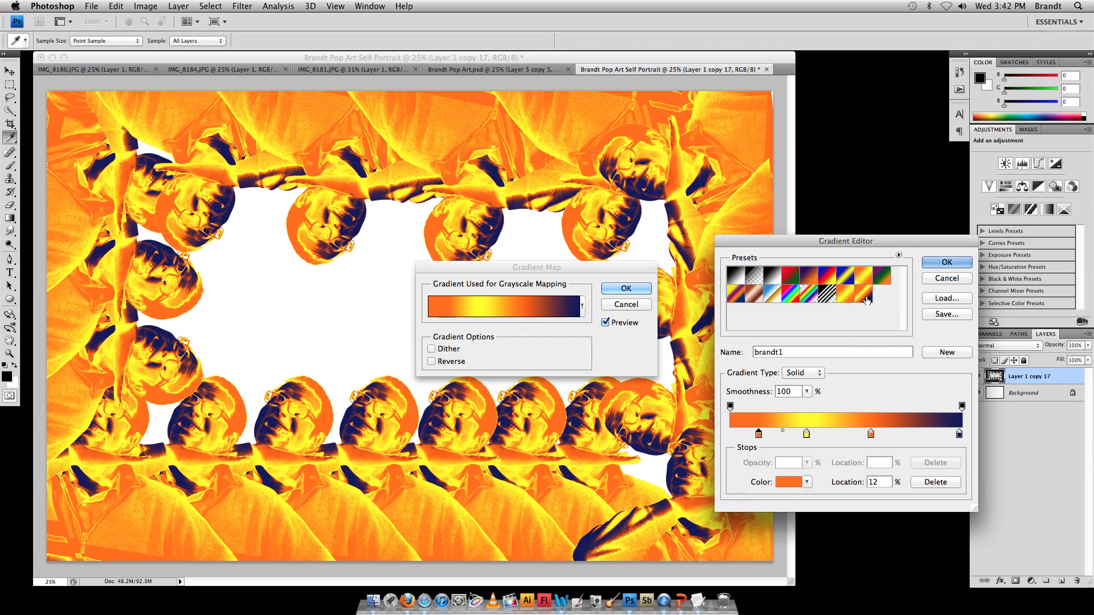
# Step: Compare the artwork with other presets such as Red, Green, and apply the Gradient Map with the newly saved gradient
pyautogui.click(833, 277)
pyautogui.click(798, 279)
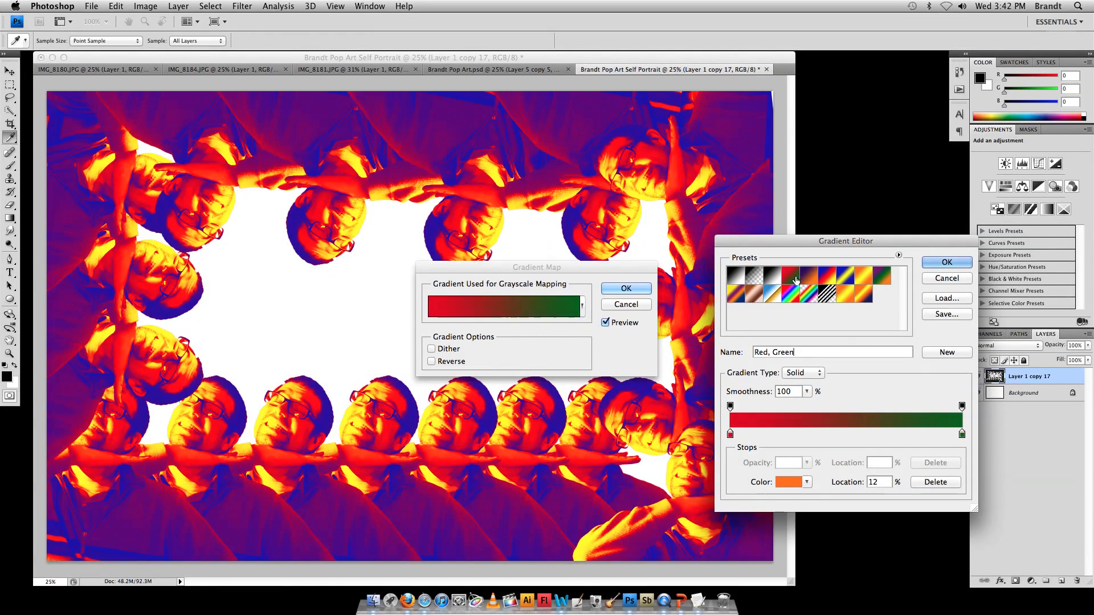
pyautogui.click(861, 295)
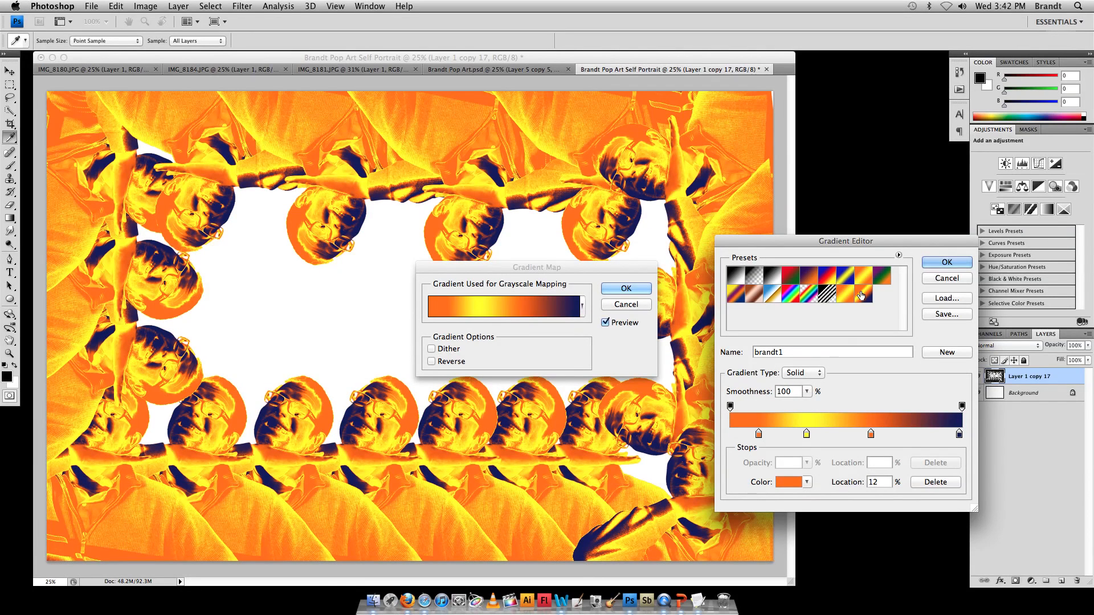
pyautogui.click(938, 265)
pyautogui.click(612, 291)
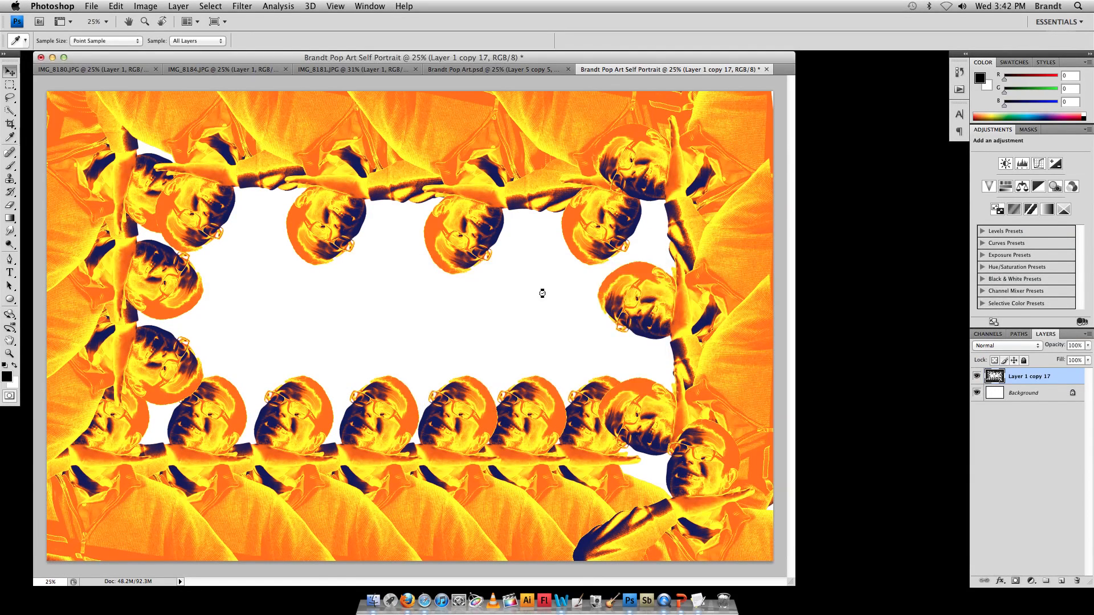
# Step: Duplicate the recolored border layer twice with the Move tool, offsetting the copies to overlap and fill much of the white center
pyautogui.press('v')
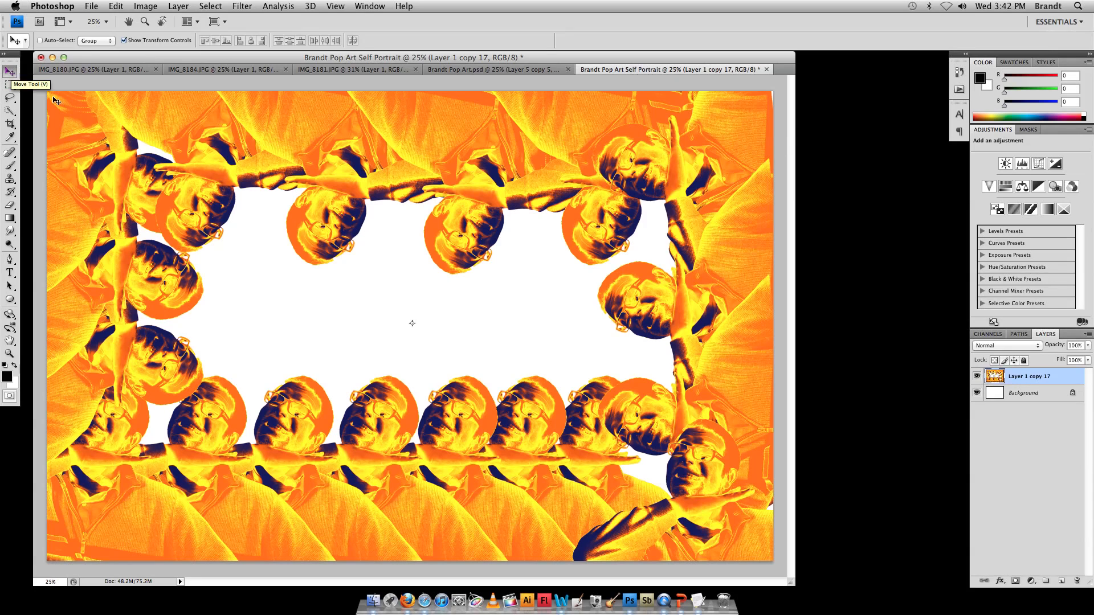
pyautogui.moveTo(264, 160); pyautogui.dragTo(370, 281)
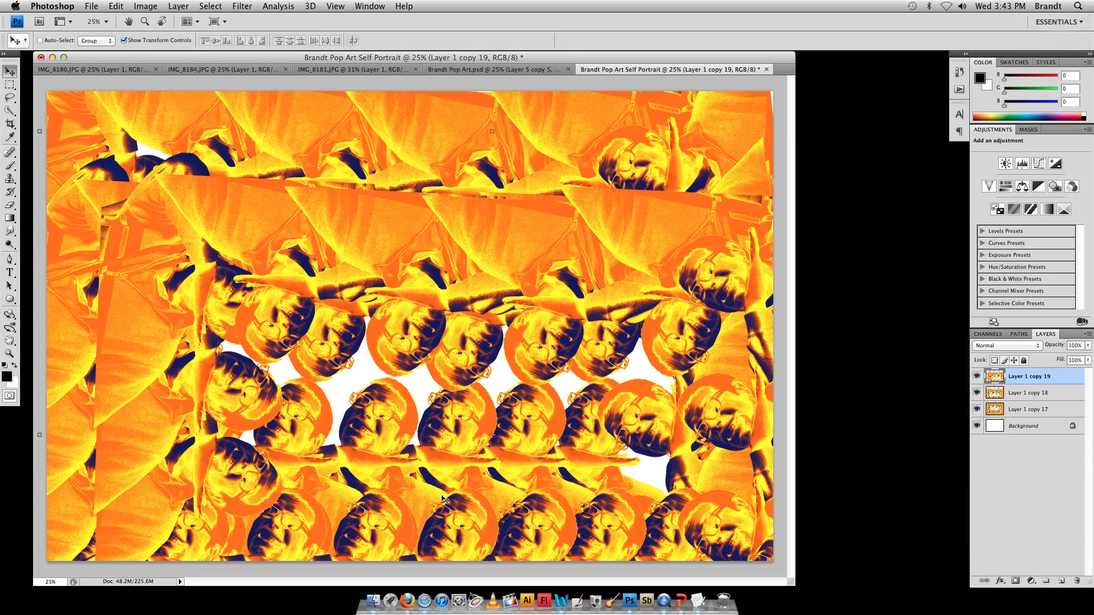
# Step: Merge the recolored border layer and its two copies into a single layer above the Background
pyautogui.keyDown('shift'); pyautogui.click(1032, 410); pyautogui.keyUp('shift')
pyautogui.click(1023, 379)
pyautogui.keyDown('shift'); pyautogui.click(1027, 410); pyautogui.keyUp('shift')
pyautogui.rightClick(1028, 412)
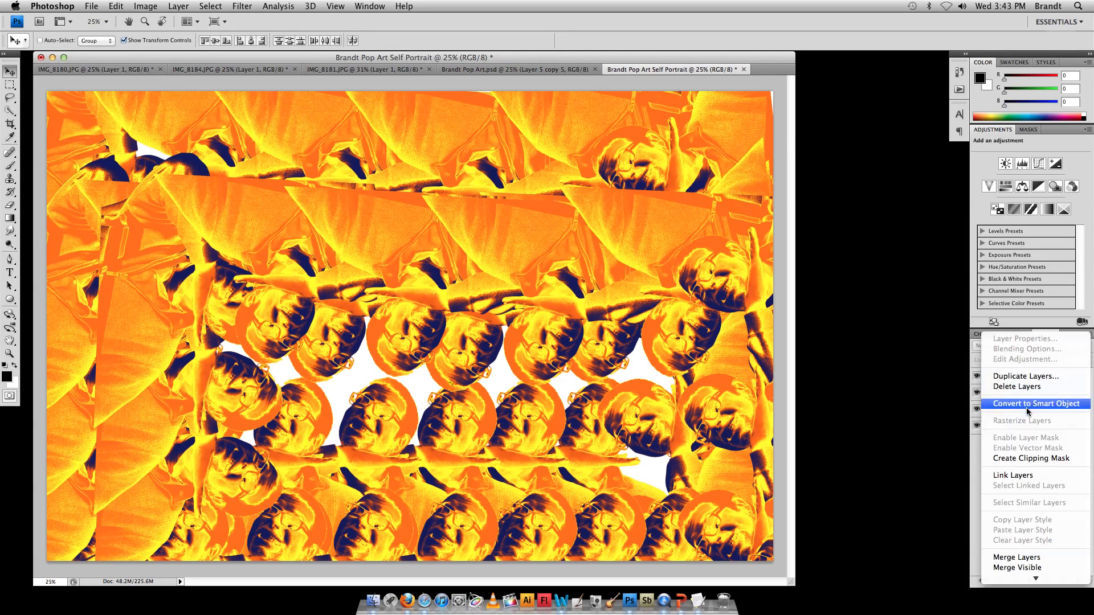
pyautogui.click(1033, 556)
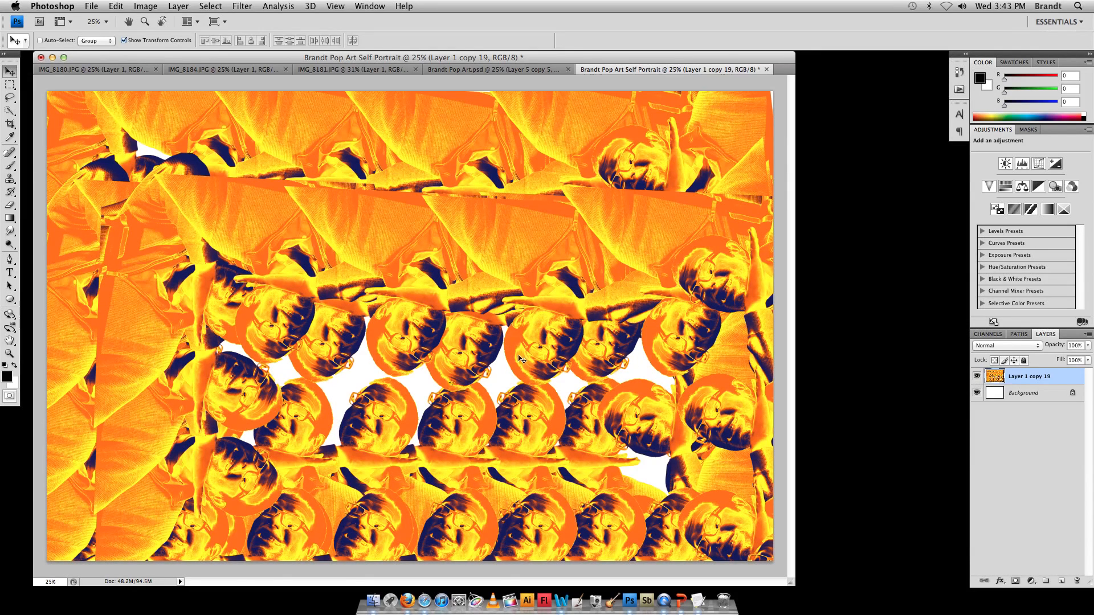
# Step: Clone a head from the middle row over the upper center and upper right with the Clone Stamp tool
pyautogui.click(10, 180)
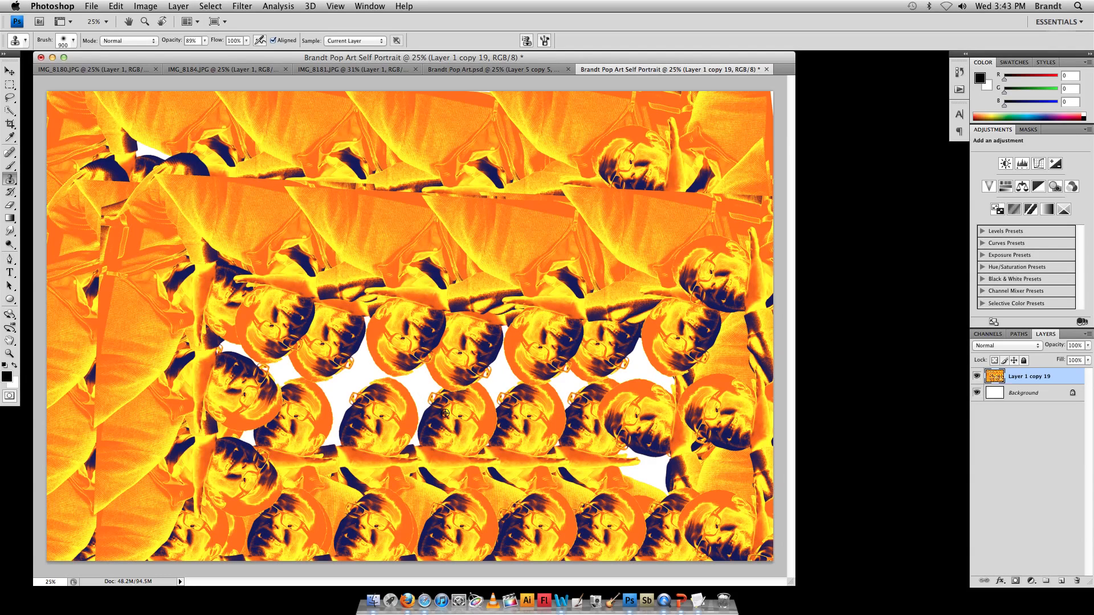
pyautogui.keyDown('alt'); pyautogui.click(444, 412); pyautogui.keyUp('alt')
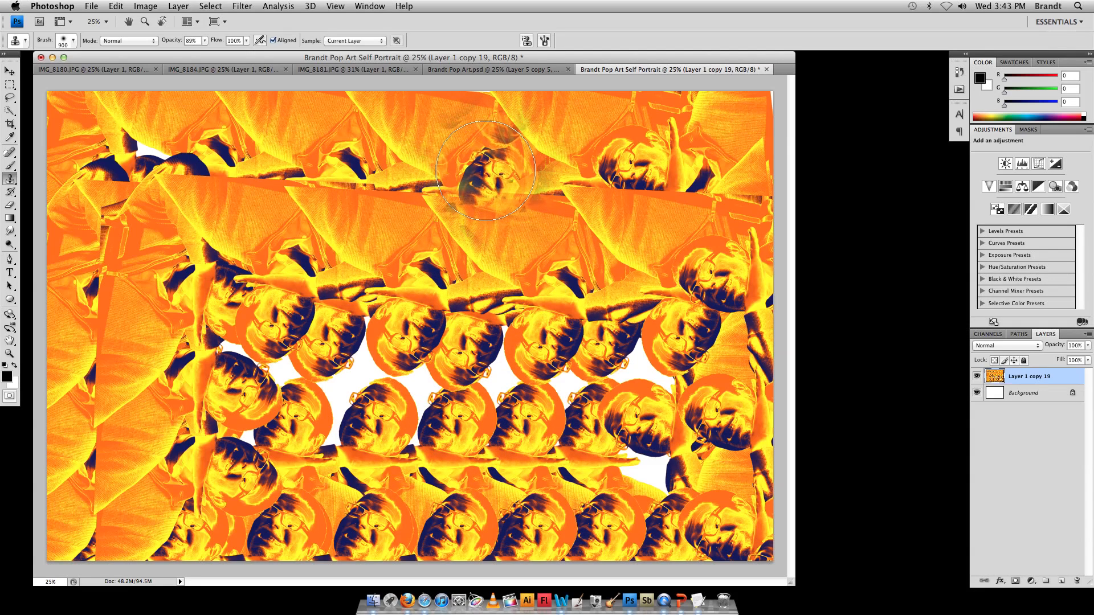
pyautogui.moveTo(488, 172)
pyautogui.mouseDown()
pyautogui.moveTo(457, 184)
pyautogui.moveTo(505, 223)
pyautogui.moveTo(522, 227)
pyautogui.moveTo(541, 201)
pyautogui.moveTo(542, 160)
pyautogui.moveTo(522, 136)
pyautogui.moveTo(480, 122)
pyautogui.moveTo(428, 136)
pyautogui.moveTo(398, 188)
pyautogui.moveTo(415, 242)
pyautogui.moveTo(597, 171)
pyautogui.moveTo(649, 214)
pyautogui.moveTo(613, 268)
pyautogui.moveTo(556, 267)
pyautogui.moveTo(553, 136)
pyautogui.moveTo(671, 105)
pyautogui.moveTo(741, 172)
pyautogui.moveTo(703, 265)
pyautogui.moveTo(749, 202)
pyautogui.moveTo(569, 122)
pyautogui.moveTo(364, 123)
pyautogui.moveTo(347, 214)
pyautogui.moveTo(511, 201)
pyautogui.moveTo(266, 201)
pyautogui.moveTo(254, 214)
pyautogui.moveTo(233, 174)
pyautogui.moveTo(219, 220)
pyautogui.moveTo(204, 146)
pyautogui.moveTo(178, 190)
pyautogui.moveTo(157, 484)
pyautogui.moveTo(210, 108)
pyautogui.moveTo(178, 139)
pyautogui.moveTo(179, 155)
pyautogui.moveTo(223, 169)
pyautogui.moveTo(295, 160)
pyautogui.moveTo(397, 356)
pyautogui.moveTo(547, 363)
pyautogui.mouseUp()
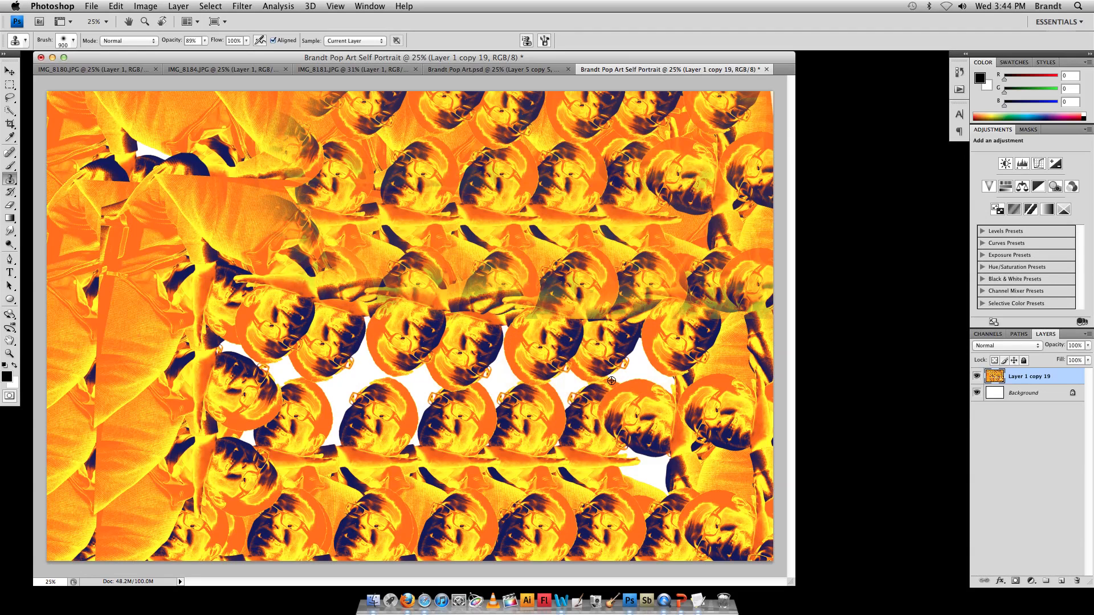
# Step: Clone figures from a head at the lower right over the upper left and left side, undoing the stroke across the center
pyautogui.keyDown('alt'); pyautogui.click(635, 427); pyautogui.keyUp('alt')
pyautogui.moveTo(176, 170)
pyautogui.mouseDown()
pyautogui.moveTo(209, 193)
pyautogui.moveTo(171, 131)
pyautogui.moveTo(162, 188)
pyautogui.moveTo(251, 120)
pyautogui.moveTo(95, 142)
pyautogui.moveTo(85, 216)
pyautogui.moveTo(131, 268)
pyautogui.moveTo(205, 273)
pyautogui.moveTo(142, 308)
pyautogui.moveTo(114, 302)
pyautogui.moveTo(153, 296)
pyautogui.moveTo(142, 319)
pyautogui.mouseUp()
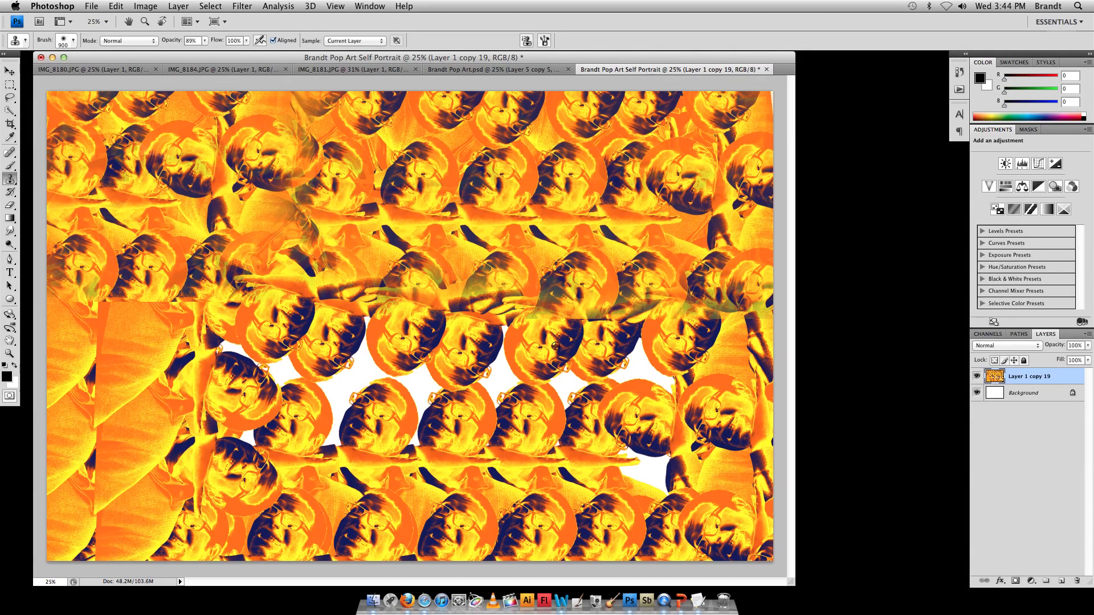
pyautogui.moveTo(262, 370)
pyautogui.mouseDown()
pyautogui.moveTo(188, 393)
pyautogui.moveTo(113, 388)
pyautogui.moveTo(122, 487)
pyautogui.moveTo(103, 490)
pyautogui.moveTo(114, 467)
pyautogui.moveTo(110, 403)
pyautogui.moveTo(171, 319)
pyautogui.moveTo(177, 405)
pyautogui.moveTo(228, 433)
pyautogui.moveTo(362, 263)
pyautogui.mouseUp()
pyautogui.press('super+z')
pyautogui.moveTo(149, 385)
pyautogui.mouseDown()
pyautogui.moveTo(120, 346)
pyautogui.moveTo(91, 339)
pyautogui.moveTo(180, 351)
pyautogui.moveTo(84, 331)
pyautogui.moveTo(80, 393)
pyautogui.moveTo(152, 459)
pyautogui.moveTo(89, 486)
pyautogui.moveTo(131, 527)
pyautogui.moveTo(159, 532)
pyautogui.moveTo(385, 450)
pyautogui.mouseUp()
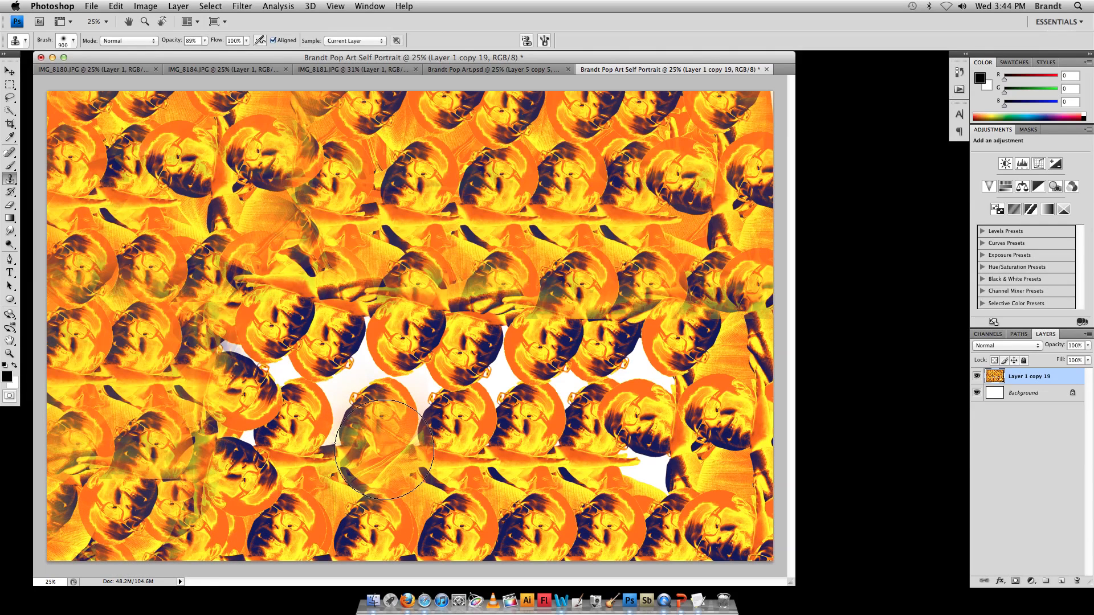
pyautogui.press('super+z')
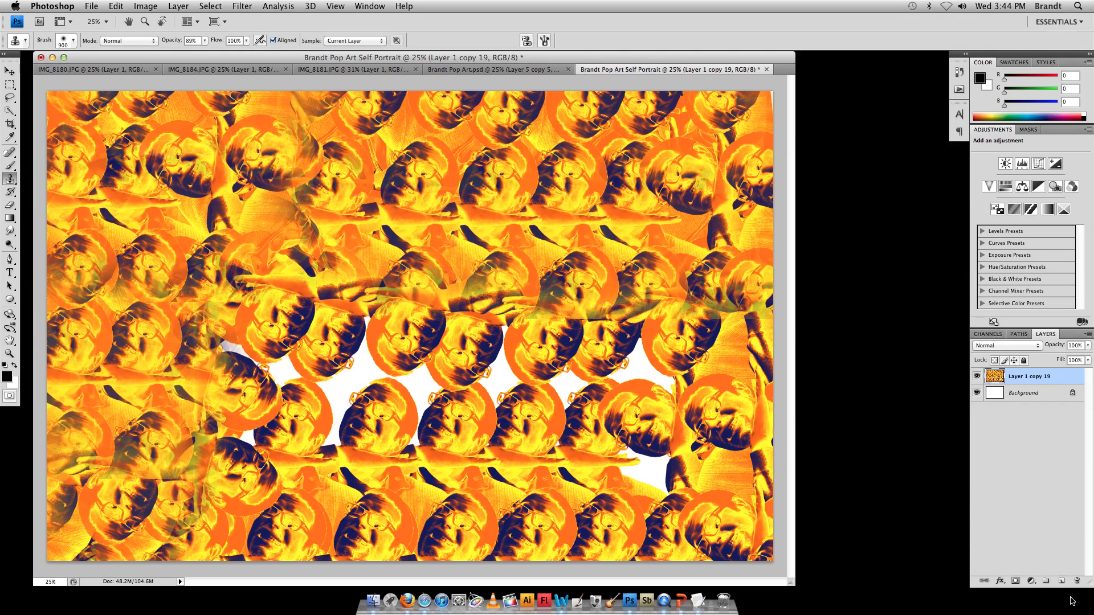
# Step: Create a new layer above the merged figures and fill it with black using the Paint Bucket tool
pyautogui.click(1064, 581)
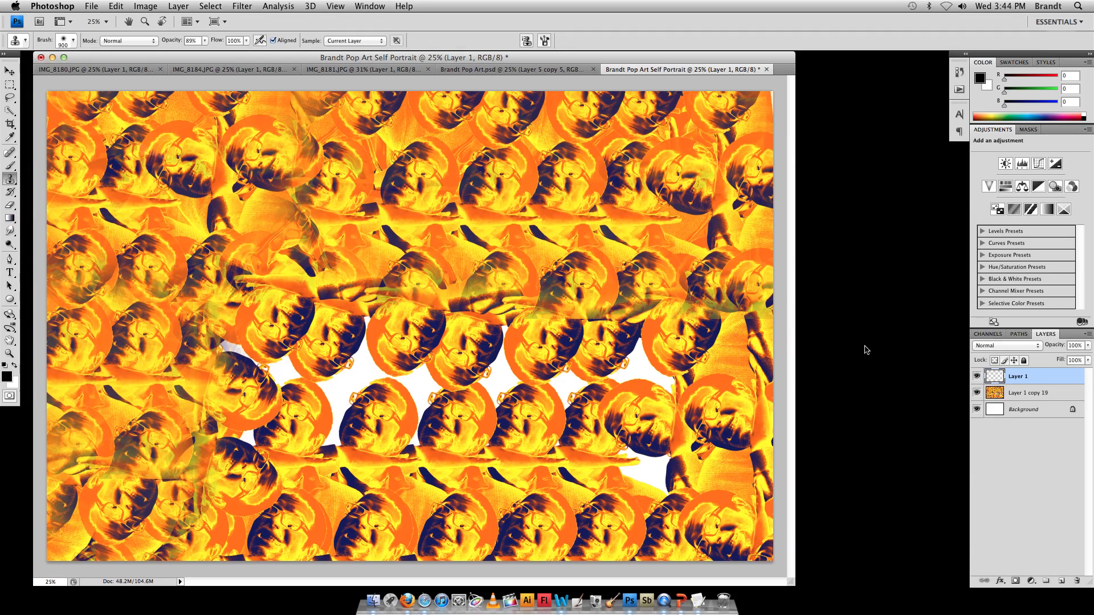
pyautogui.click(9, 221)
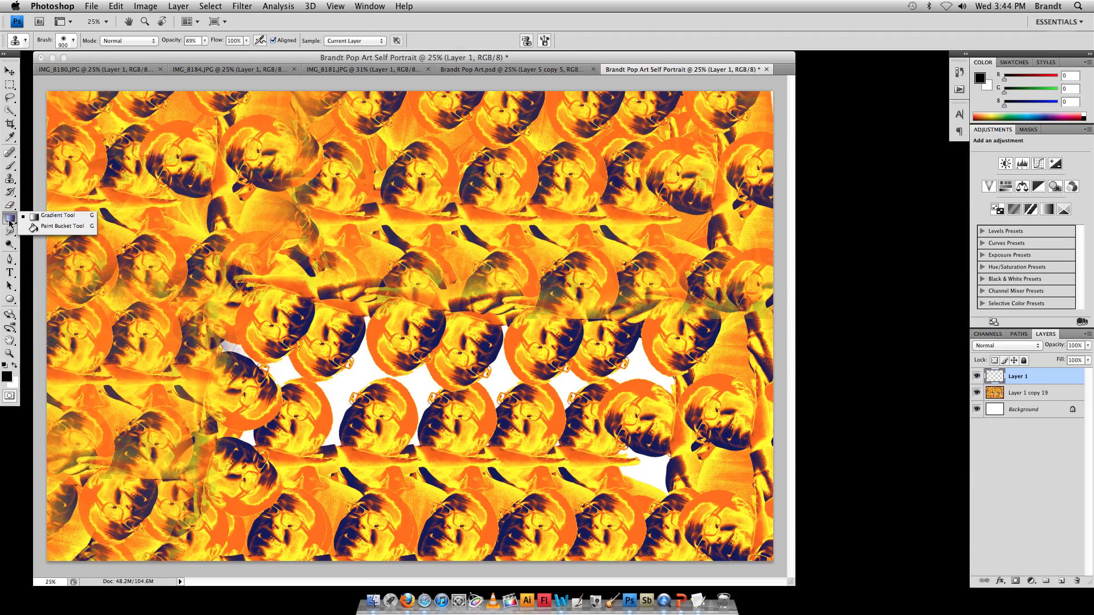
pyautogui.click(45, 229)
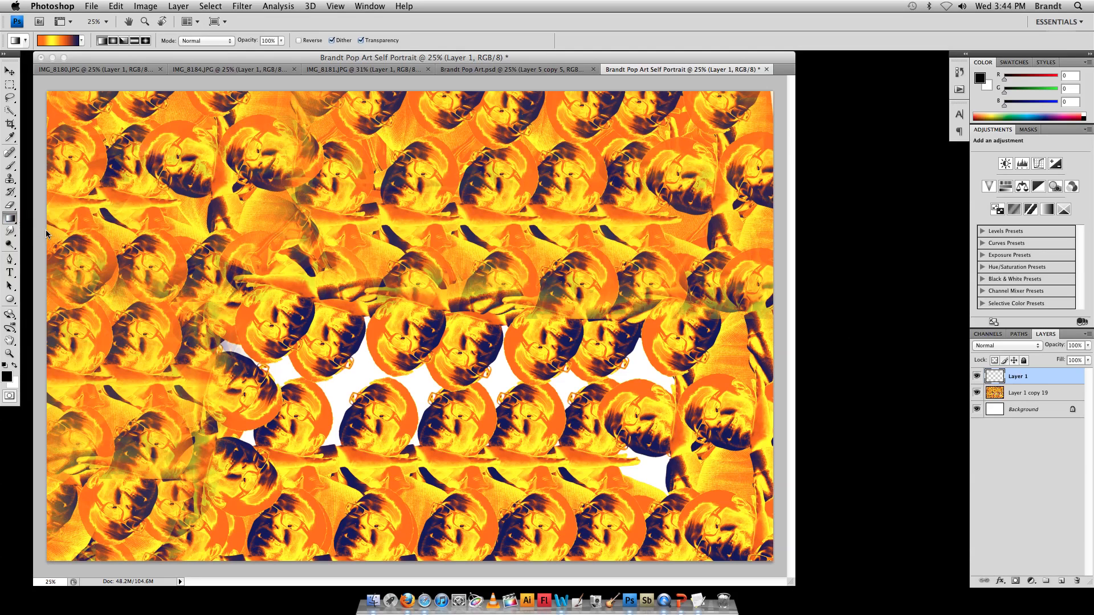
pyautogui.click(335, 261)
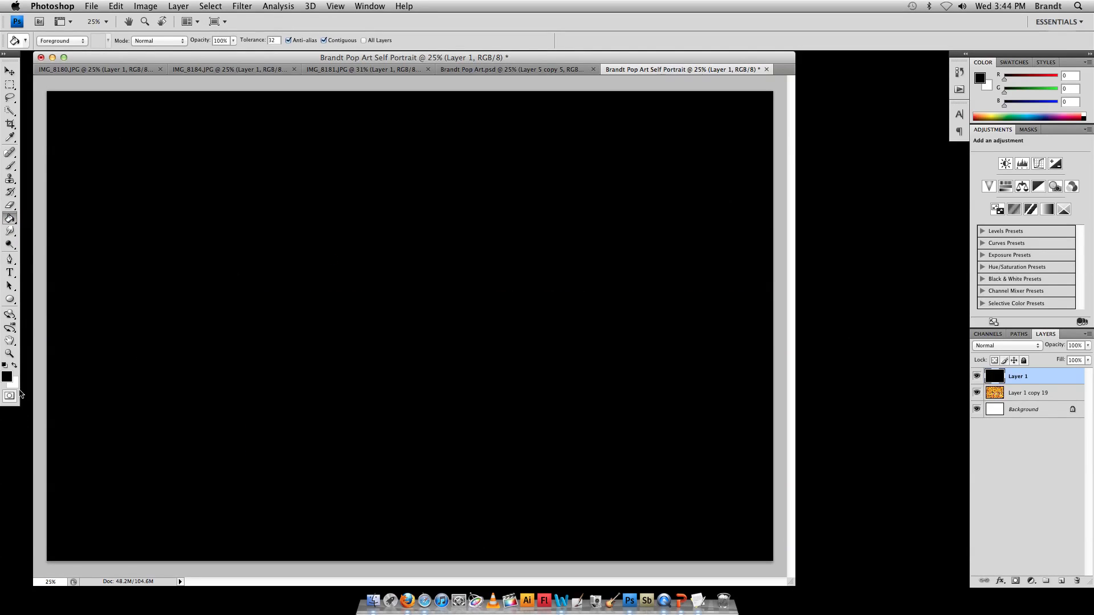
# Step: Choose a bright red foreground color (RGB 224, 3, 3) and refill the new layer with it
pyautogui.click(6, 377)
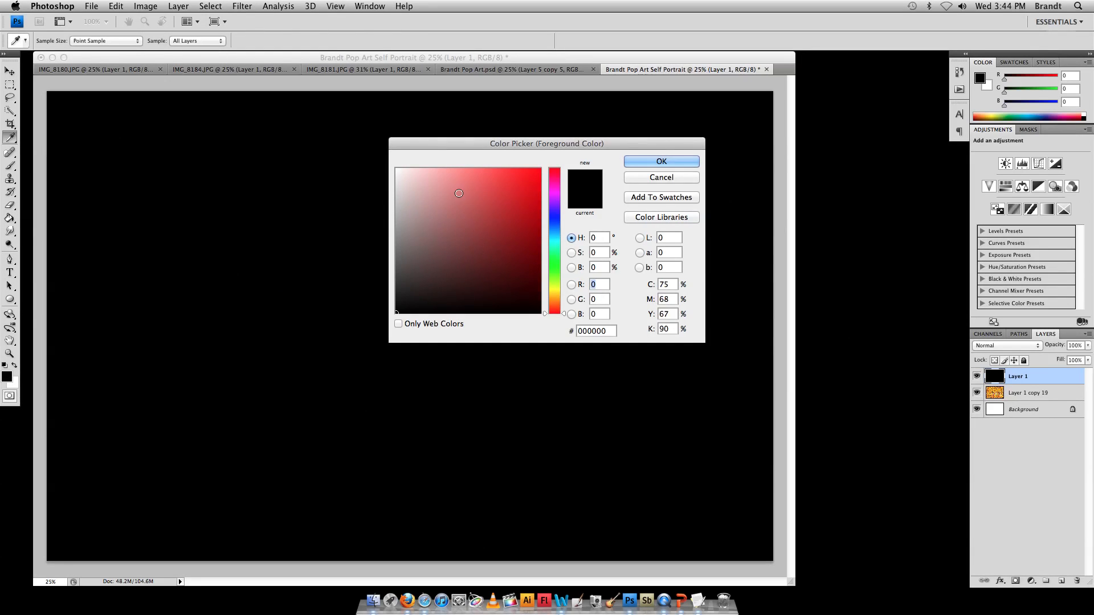
pyautogui.click(540, 186)
pyautogui.click(634, 159)
pyautogui.click(519, 191)
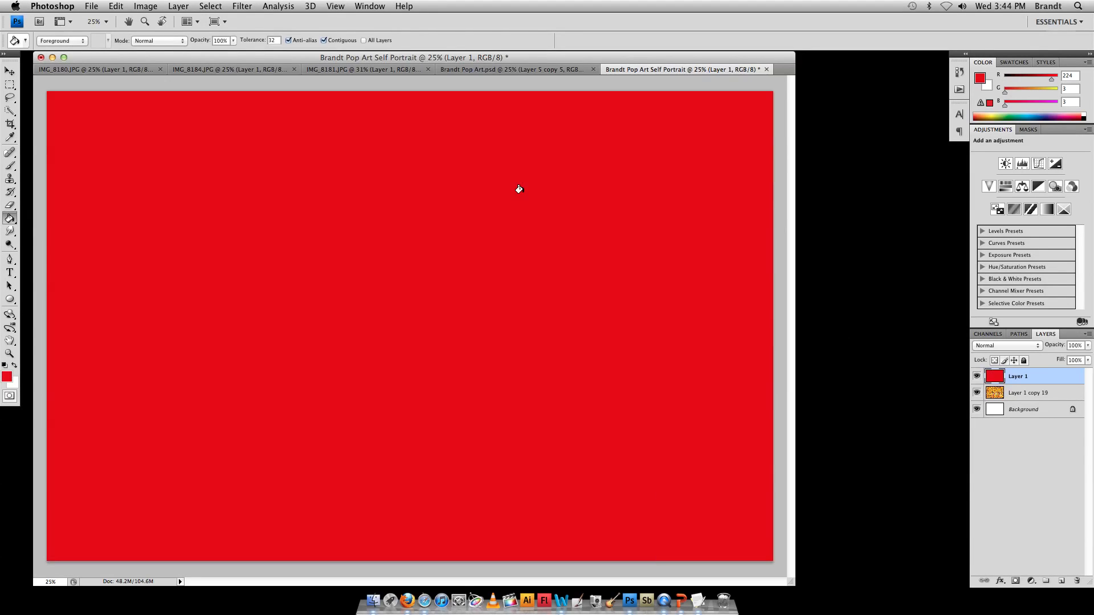
# Step: Try the saved gradient in several directions on Layer 1, ending with orange right to navy left, and move the layer beneath the figures
pyautogui.moveTo(10, 218); pyautogui.dragTo(32, 217)
pyautogui.moveTo(128, 290); pyautogui.dragTo(593, 288)
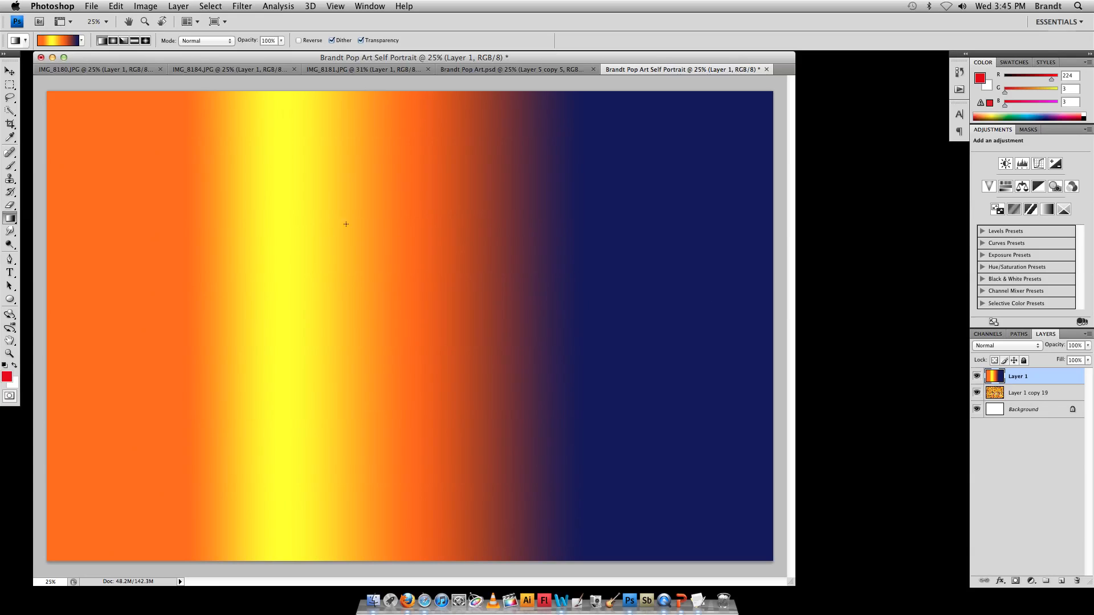
pyautogui.moveTo(225, 298); pyautogui.dragTo(310, 261)
pyautogui.moveTo(219, 349); pyautogui.dragTo(459, 219)
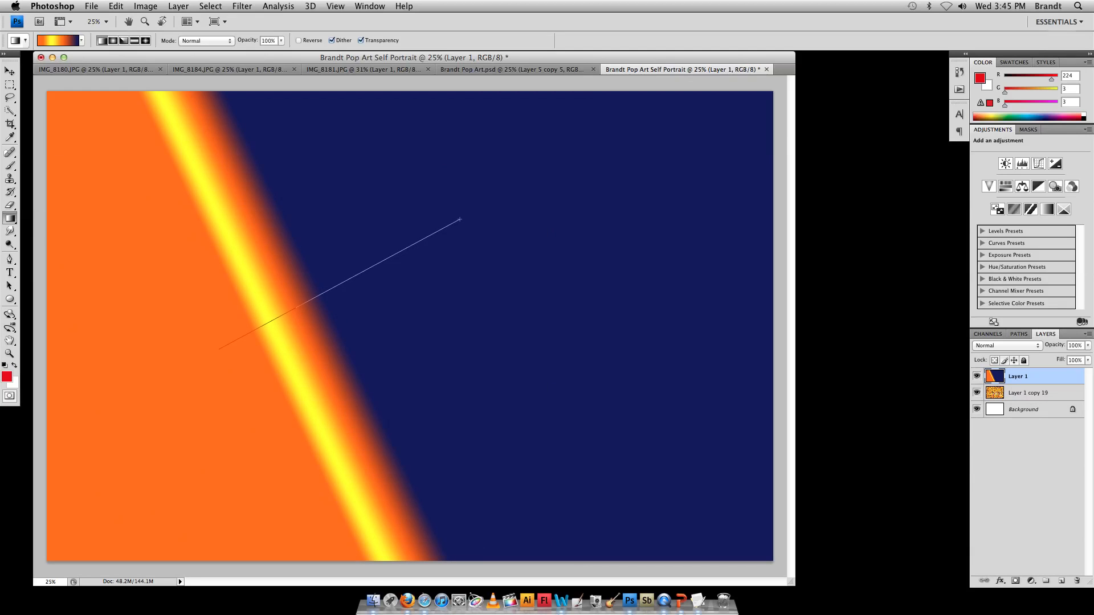
pyautogui.moveTo(219, 348); pyautogui.dragTo(464, 222)
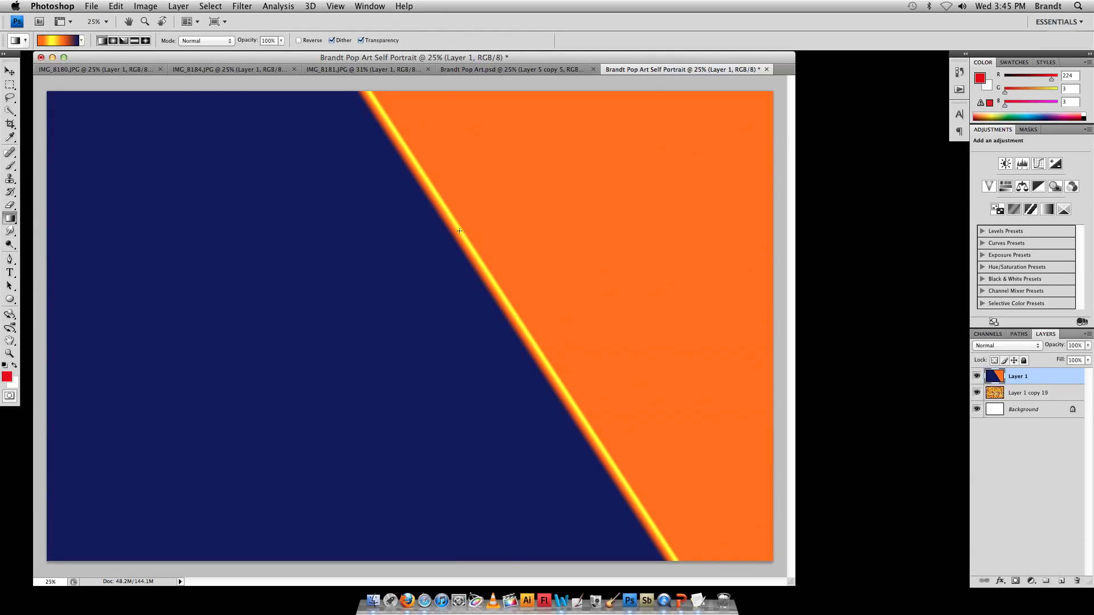
pyautogui.moveTo(617, 208); pyautogui.dragTo(188, 267)
pyautogui.moveTo(192, 266); pyautogui.dragTo(192, 266)
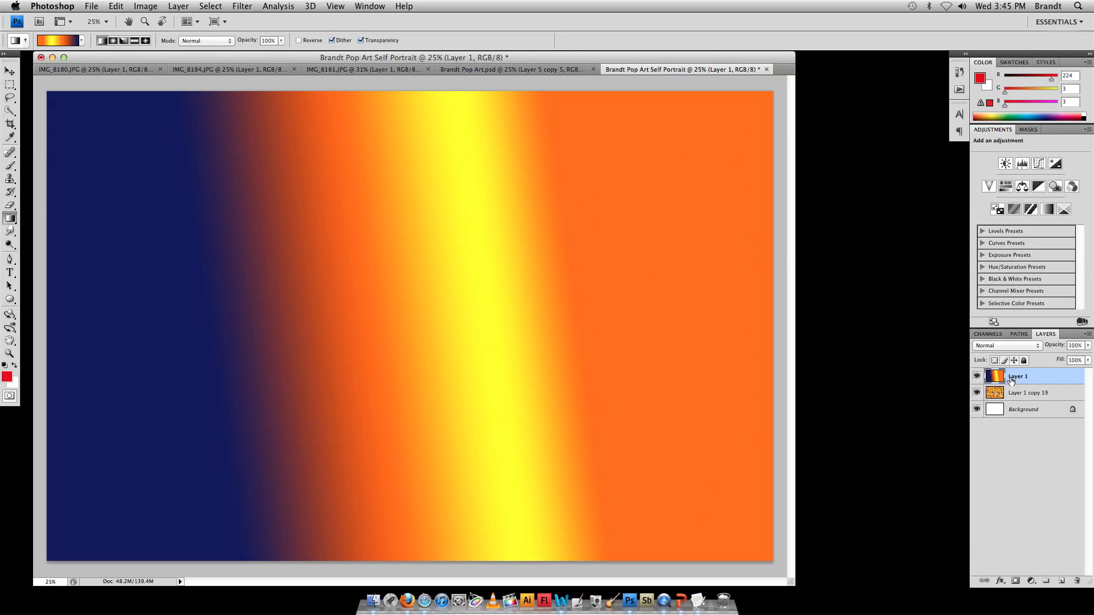
pyautogui.moveTo(1012, 381); pyautogui.dragTo(1010, 396)
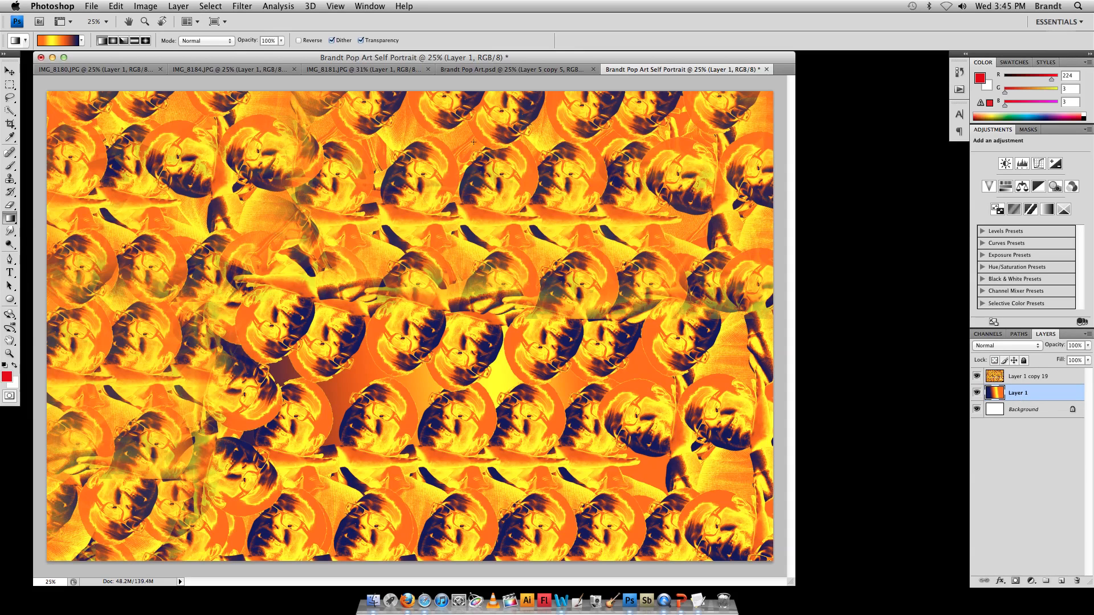
# Step: Adjust the gradient layer with Brightness/Contrast, setting brightness to -150 and contrast to 100
pyautogui.click(145, 6)
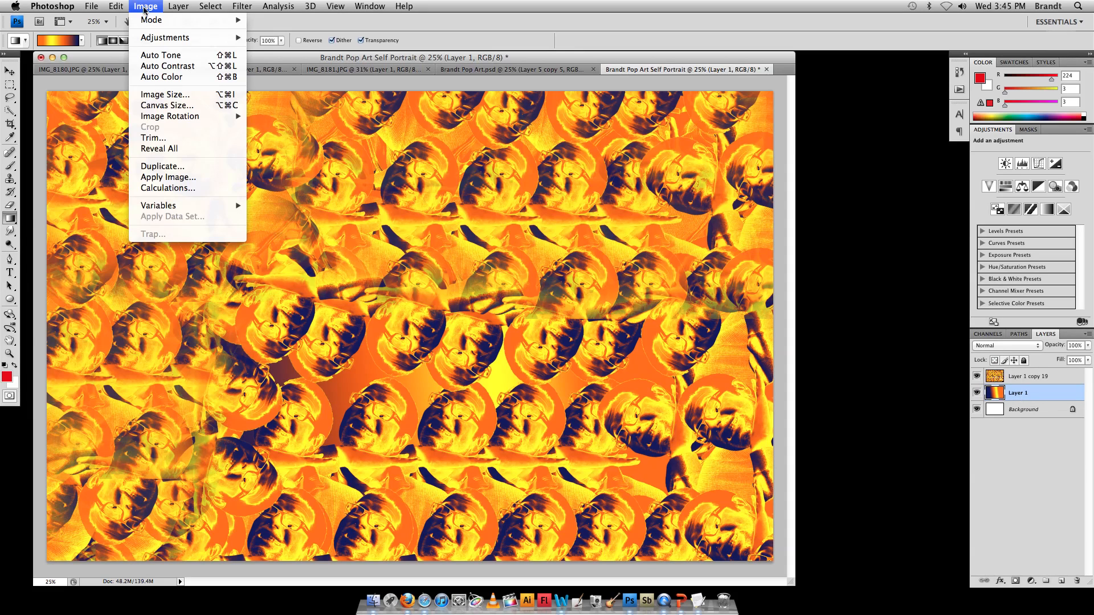
pyautogui.moveTo(142, 20)
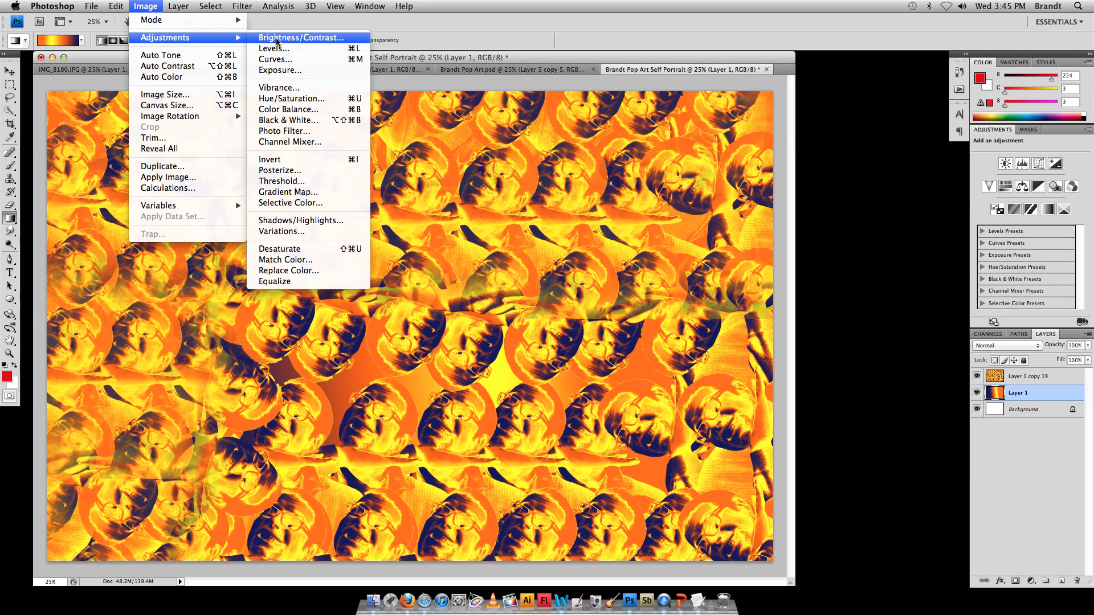
pyautogui.click(277, 39)
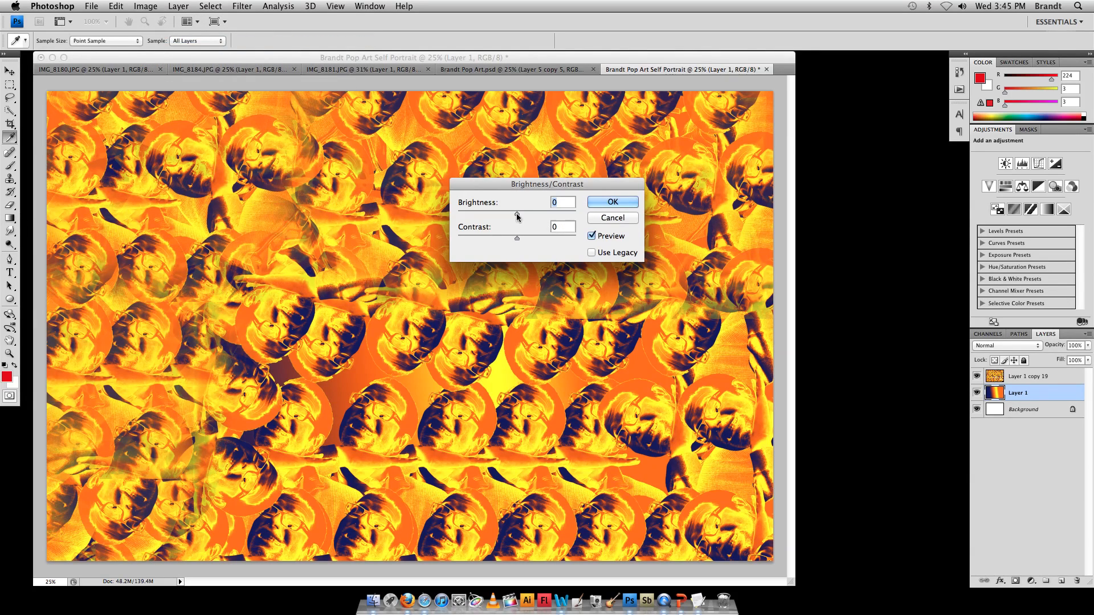
pyautogui.moveTo(516, 214); pyautogui.dragTo(419, 215)
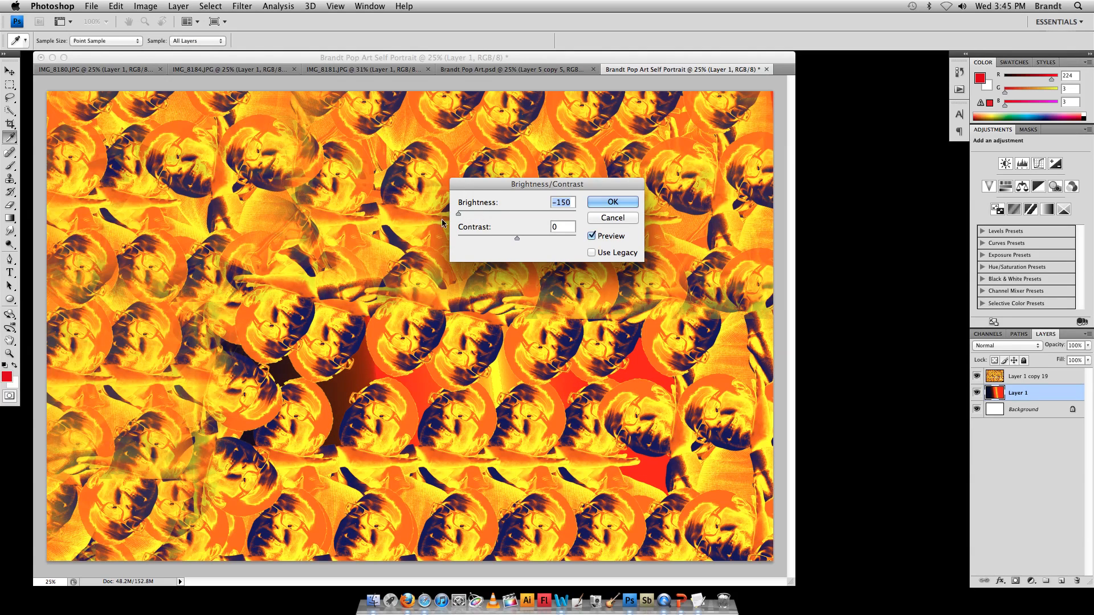
pyautogui.moveTo(522, 238); pyautogui.dragTo(595, 241)
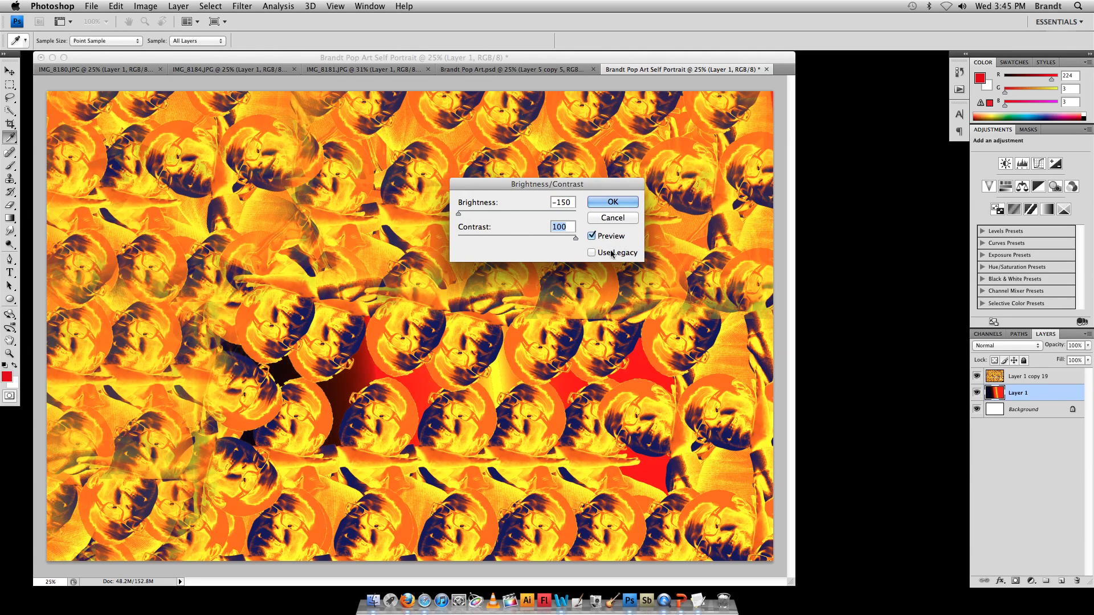
pyautogui.click(616, 202)
pyautogui.press('g')
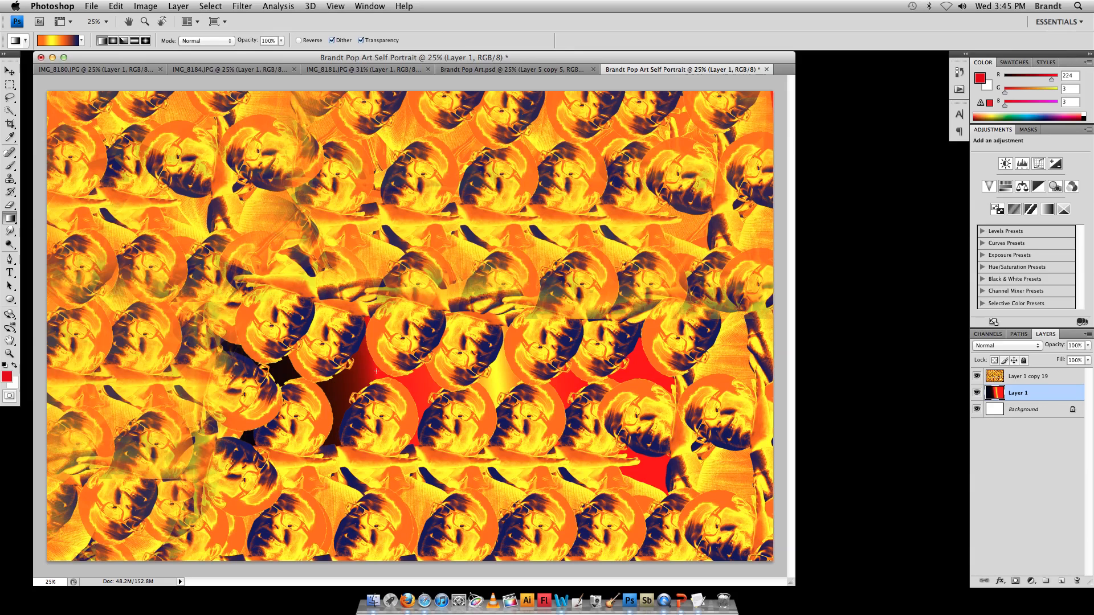